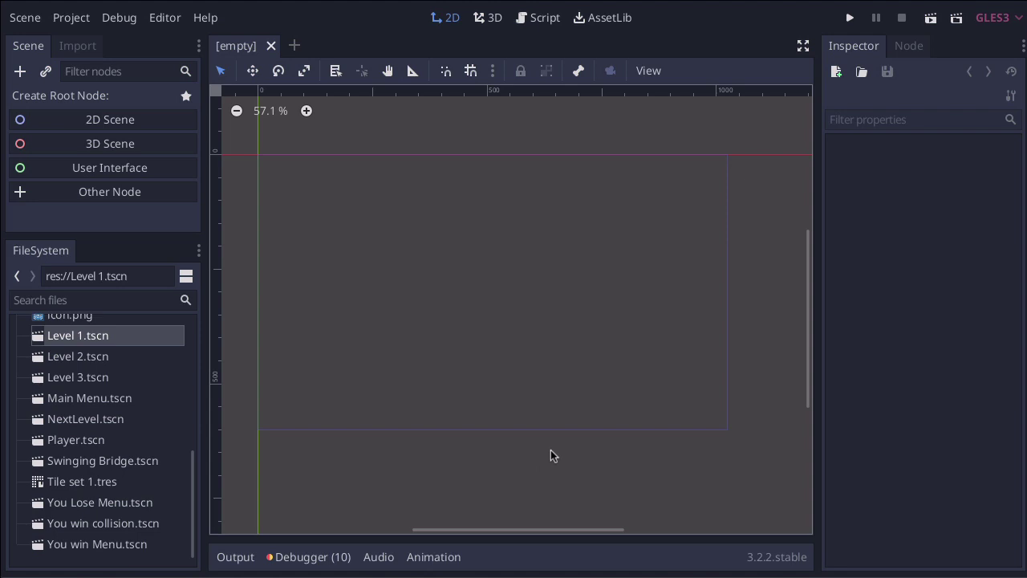
- Open the HUD.tscn scene and show its HUD.gd script
scroll(550, 456, left, 2)
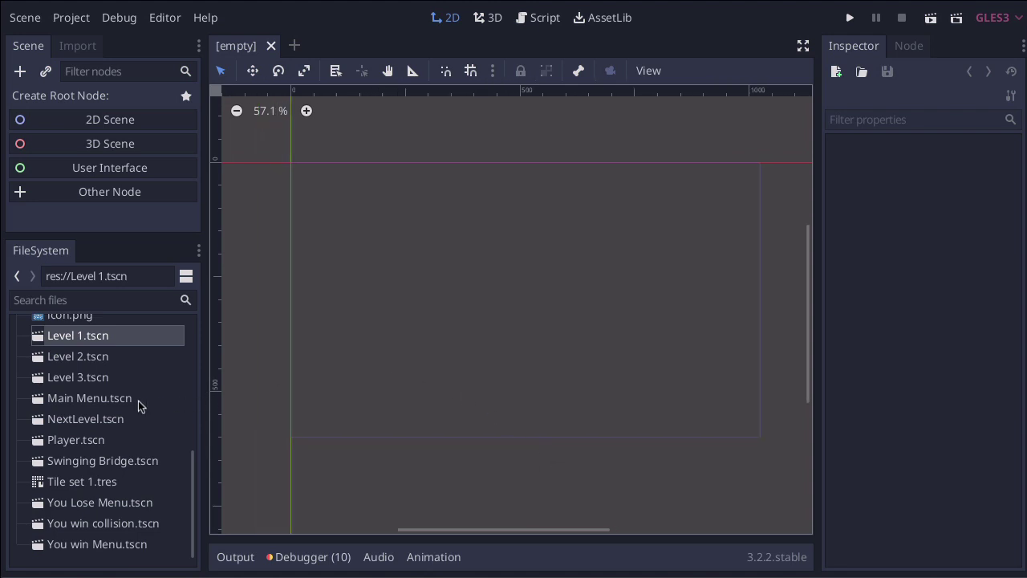
scroll(138, 405, up, 5)
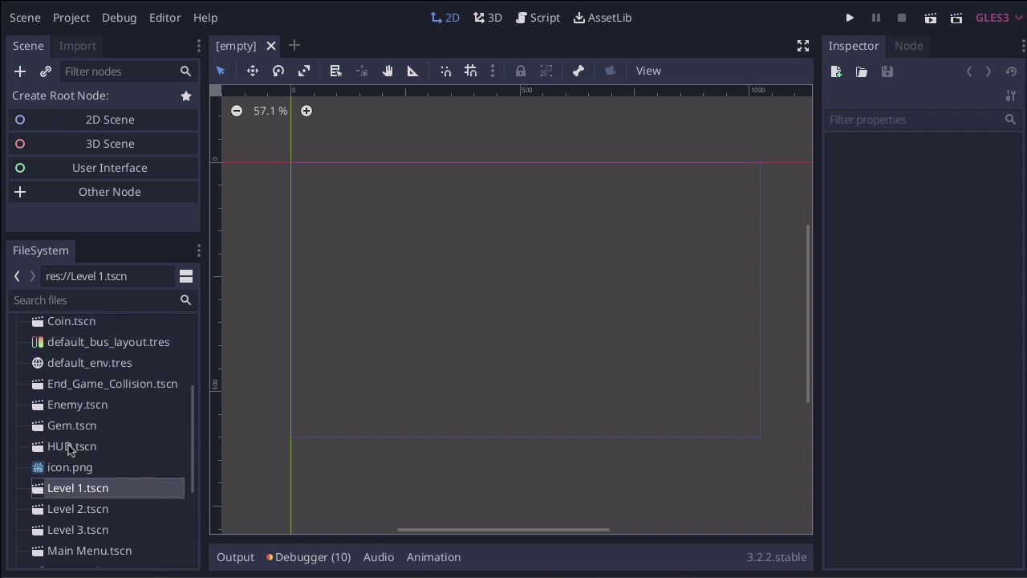
double_click(69, 448)
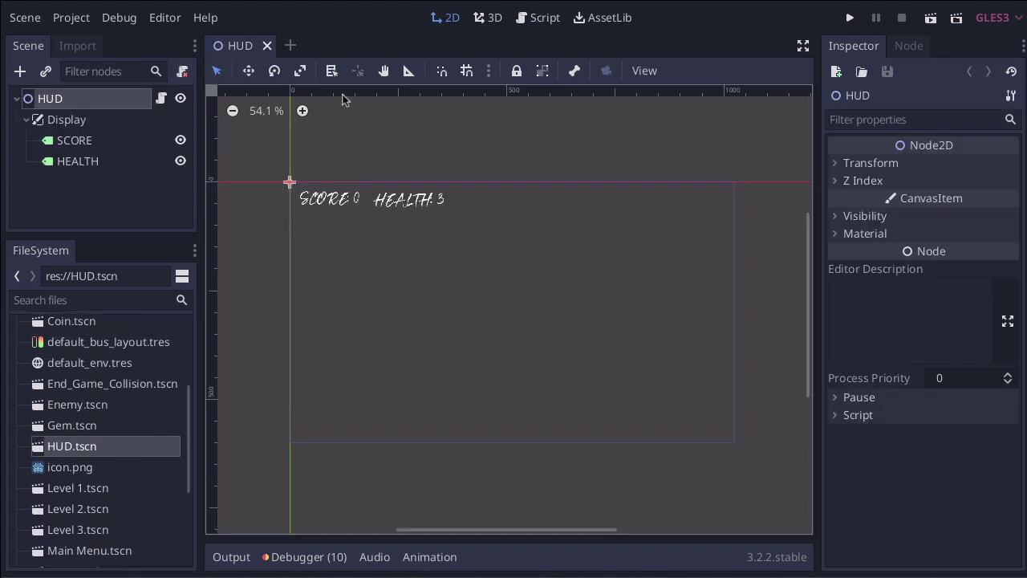
click(534, 19)
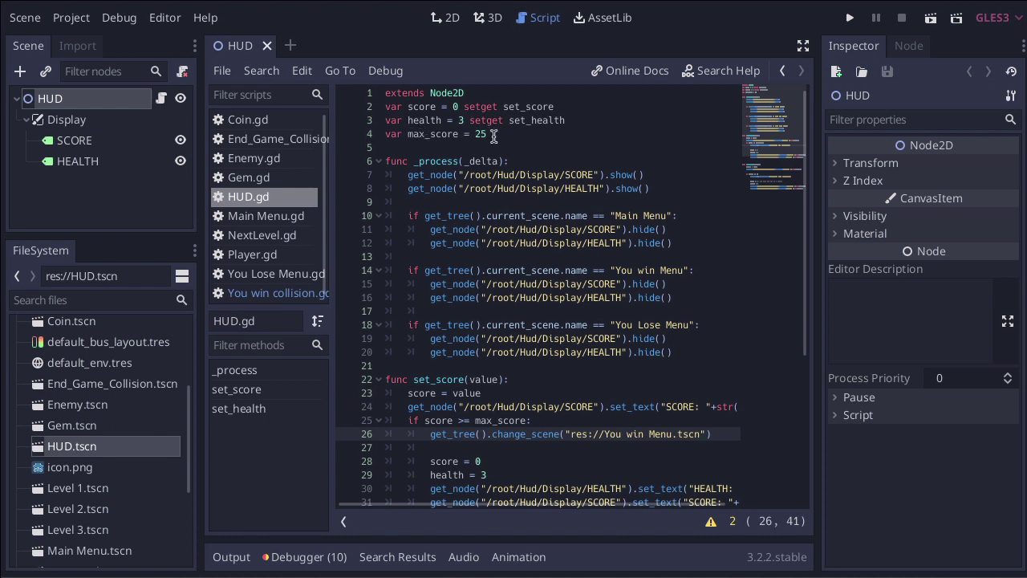
- Examine the max_score variable in HUD.gd and how set_score changes scene and resets score and health
click(493, 134)
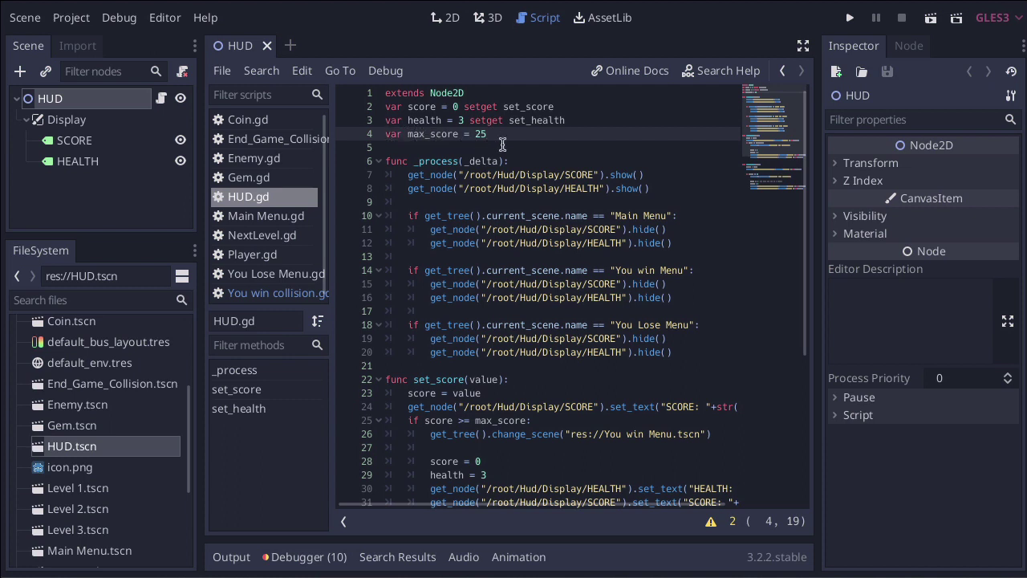
scroll(520, 195, down, 5)
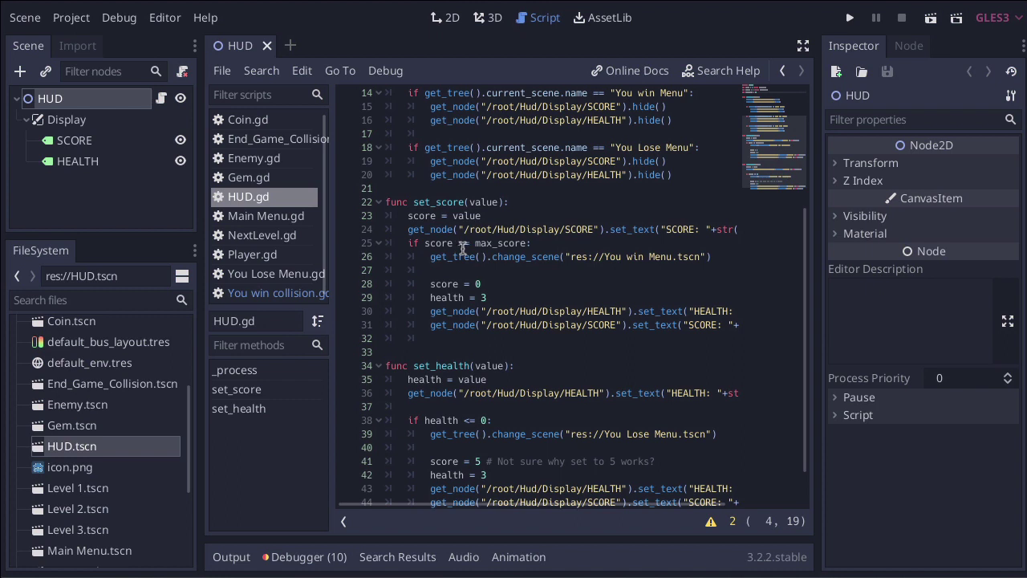
scroll(503, 247, up, 3)
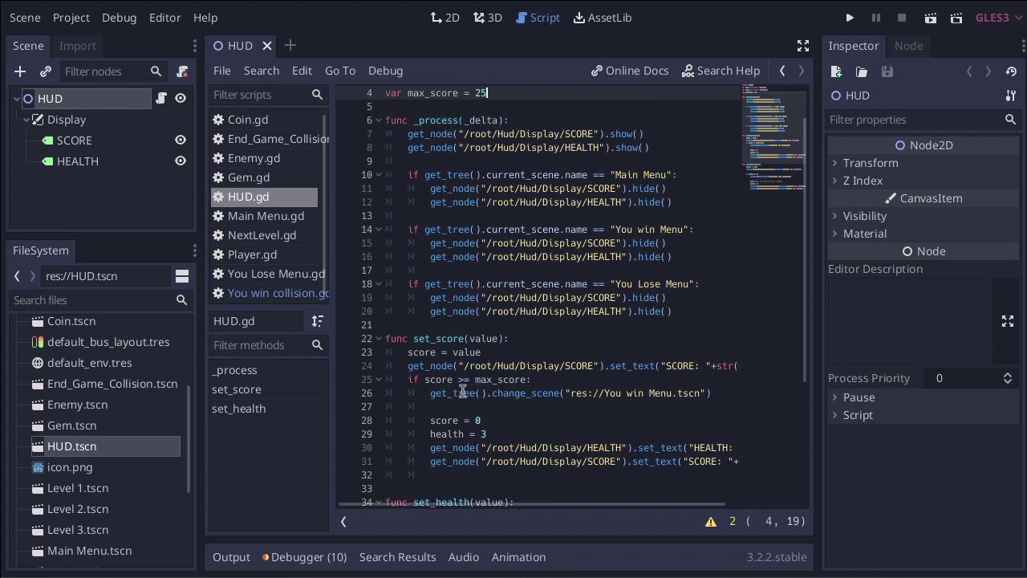
click(430, 392)
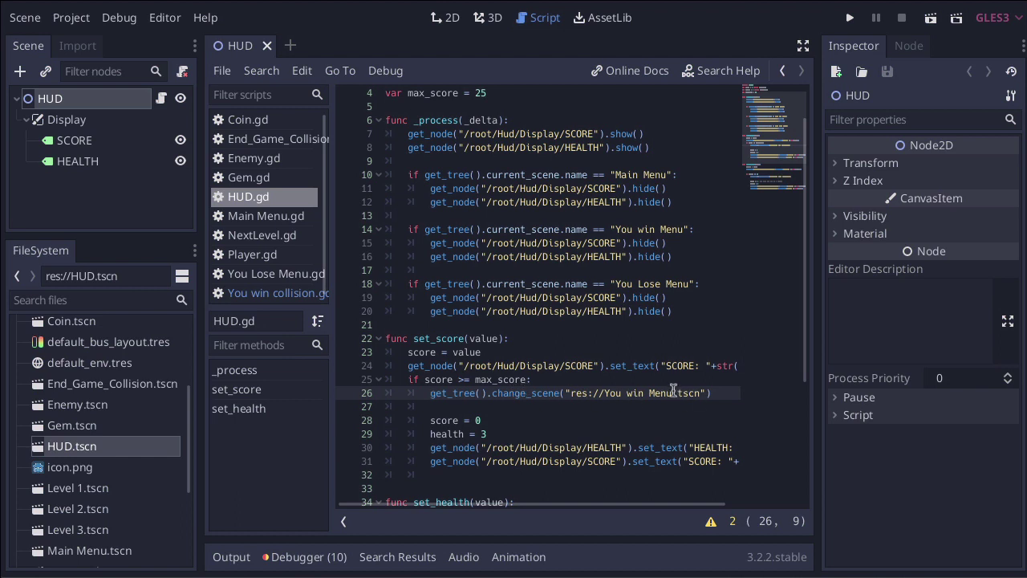
scroll(621, 400, down, 2)
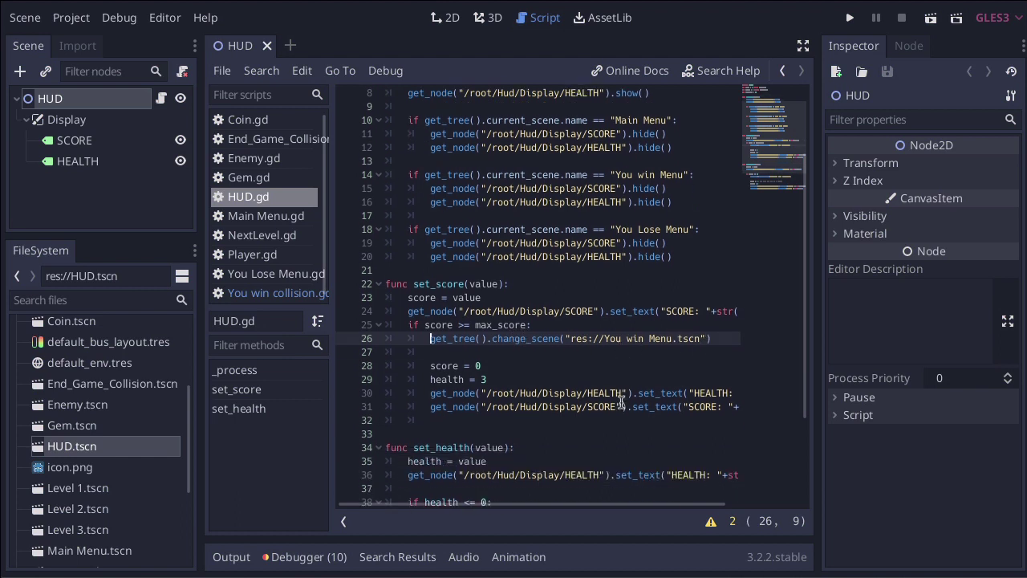
mouse_move(429, 365)
mouse_down()
mouse_move(486, 366)
mouse_move(430, 379)
mouse_move(498, 378)
mouse_up()
click(486, 366)
click(498, 378)
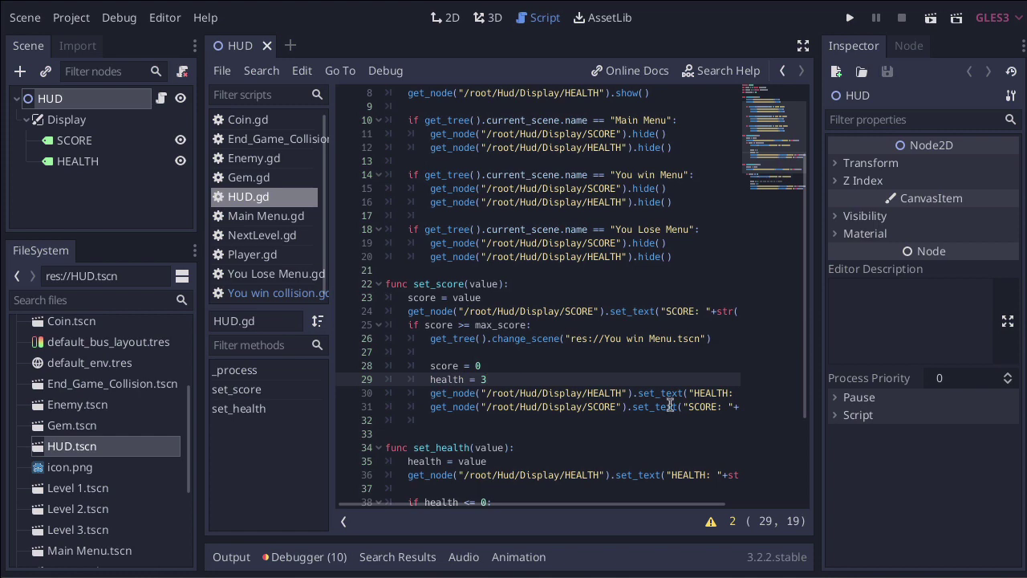
shift+scroll(529, 409, right, 3)
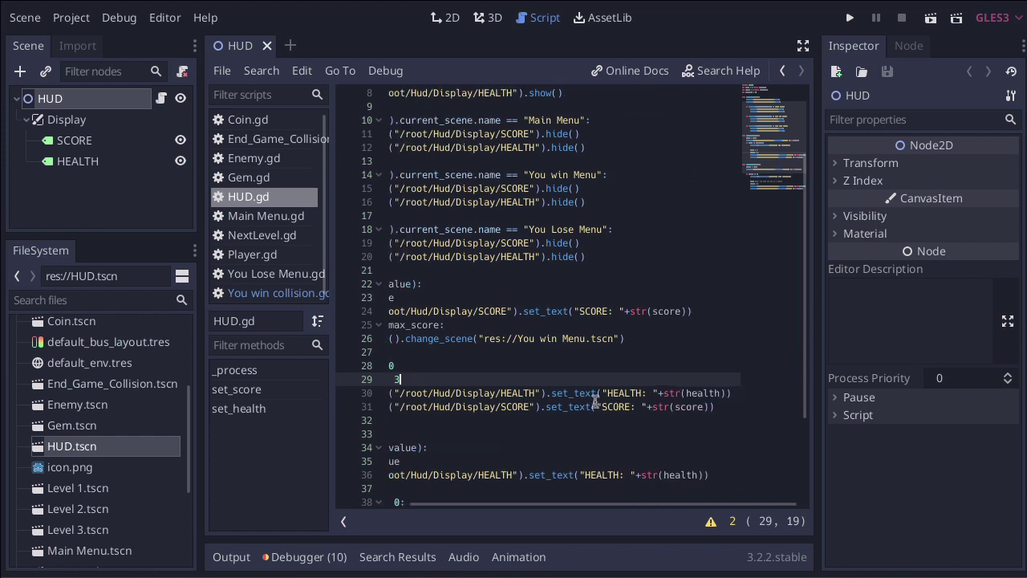
shift+scroll(596, 399, left, 3)
- Review the full-length lines of set_score and set_health in distraction-free mode, and restore the normal editor layout
click(802, 48)
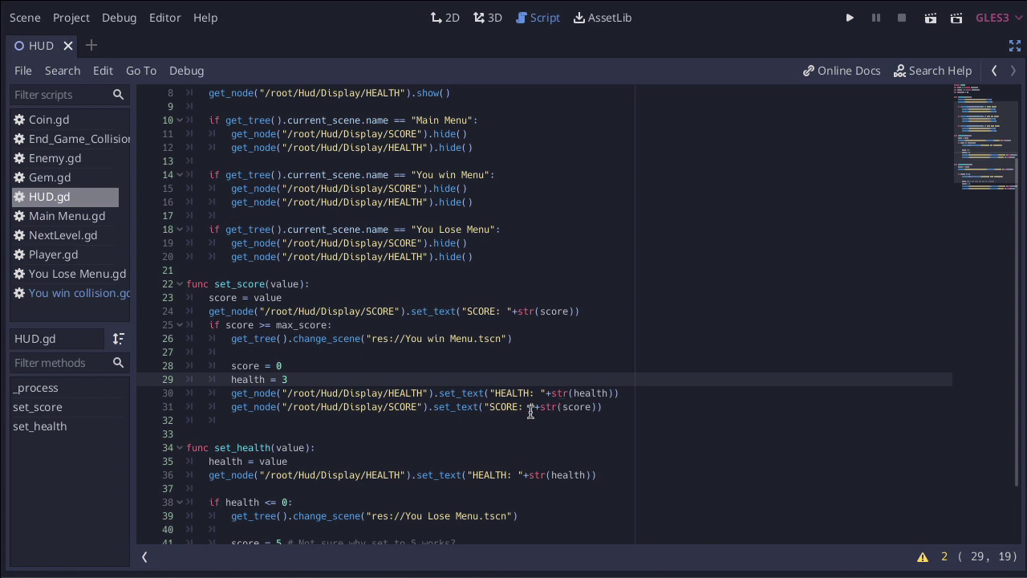
scroll(500, 414, down, 2)
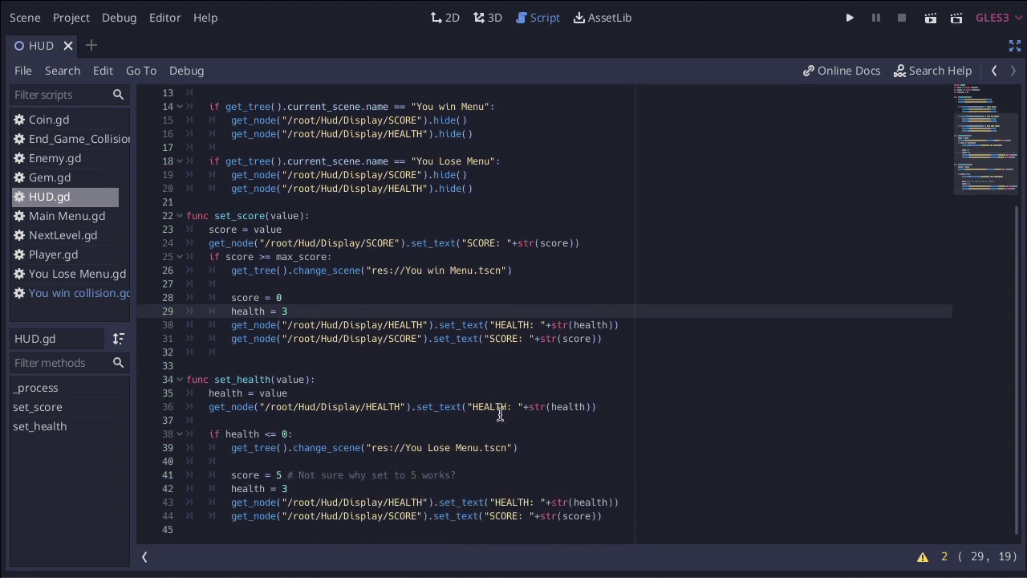
scroll(492, 368, up, 4)
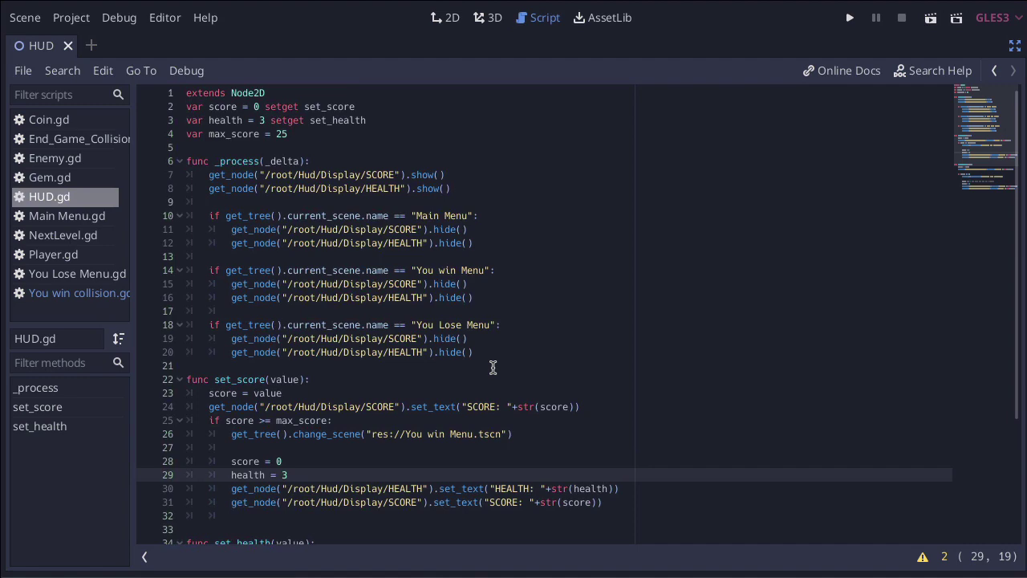
click(1012, 46)
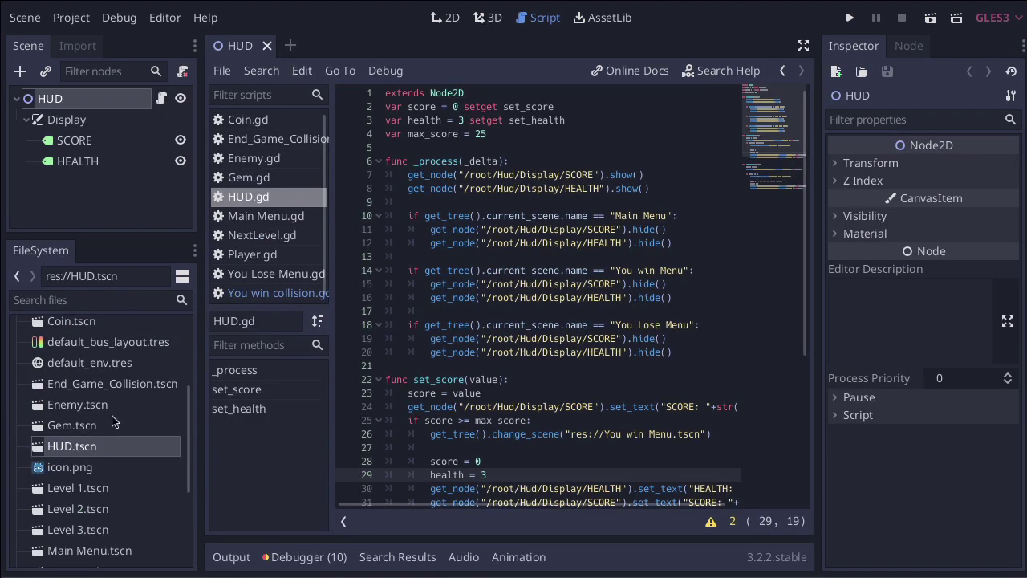
- Open the Level 1.tscn scene in the 2D view and run it
double_click(66, 487)
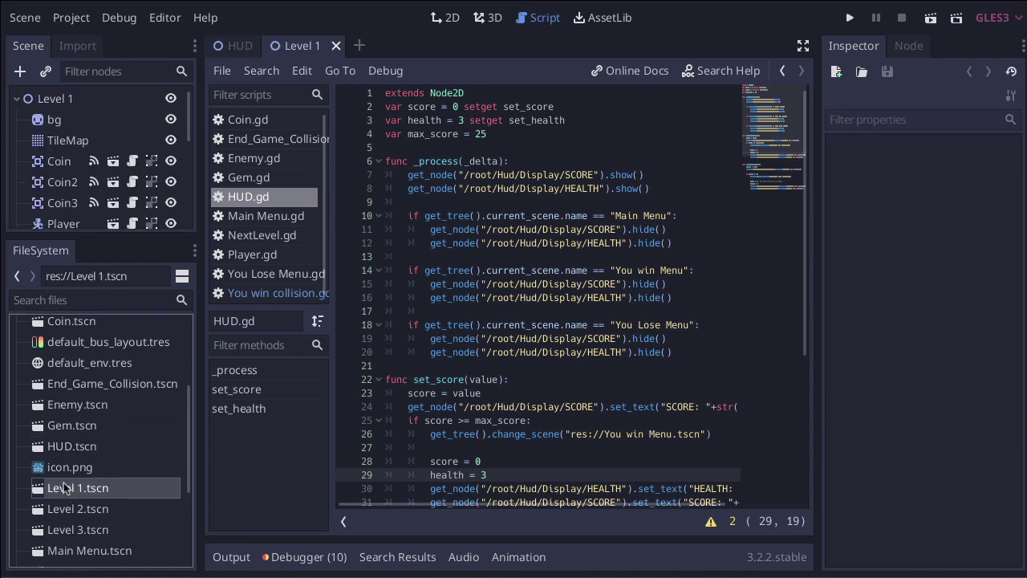
click(445, 17)
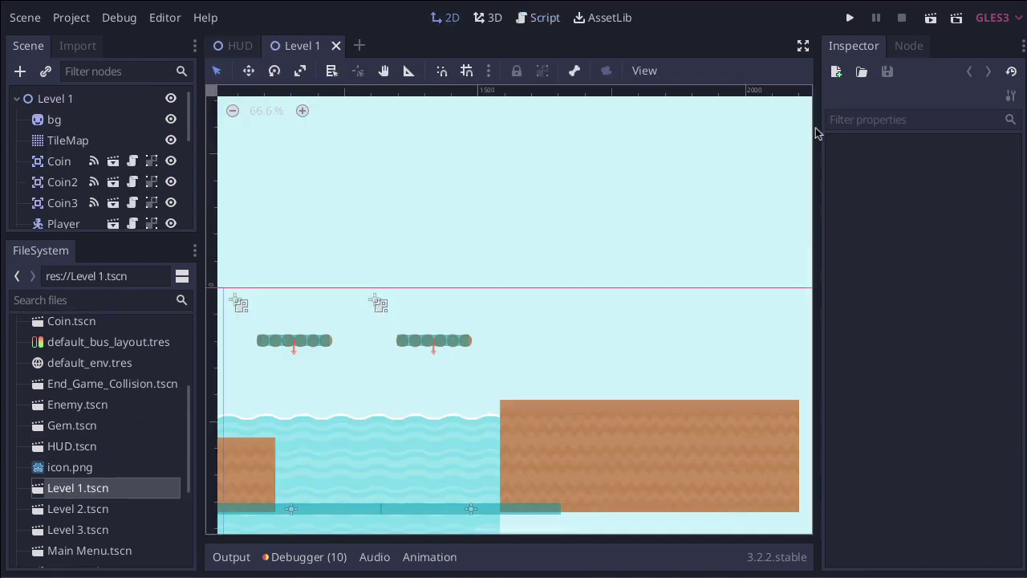
click(930, 18)
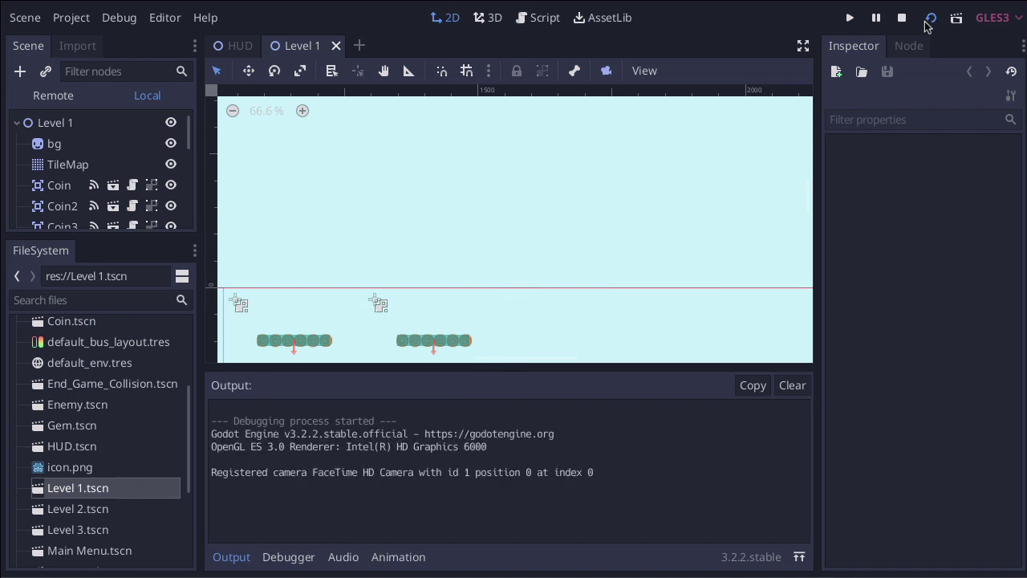
- Play through the level's start, collecting the gem on the first platform and the two coins
key(Right)
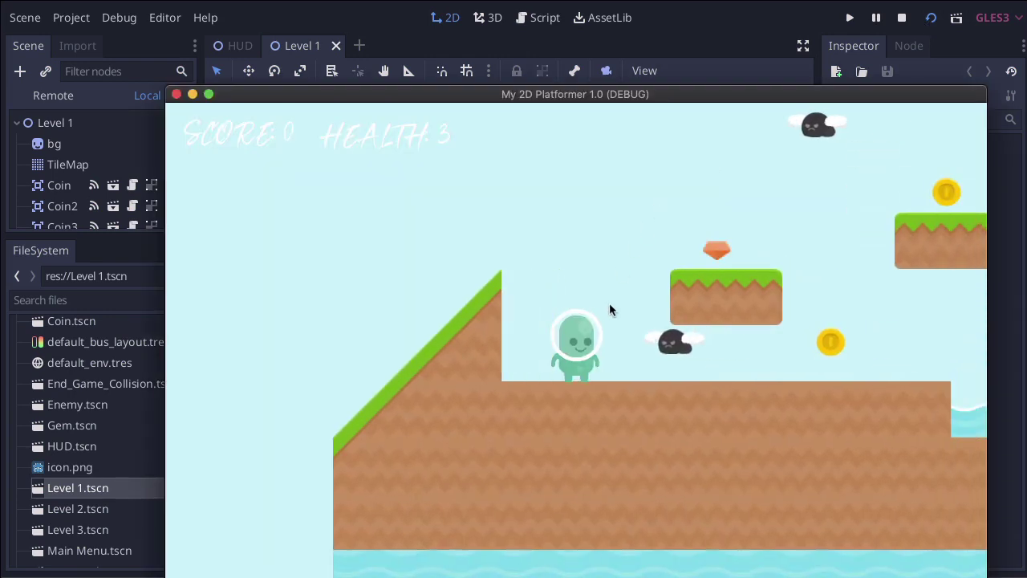
key(Right)
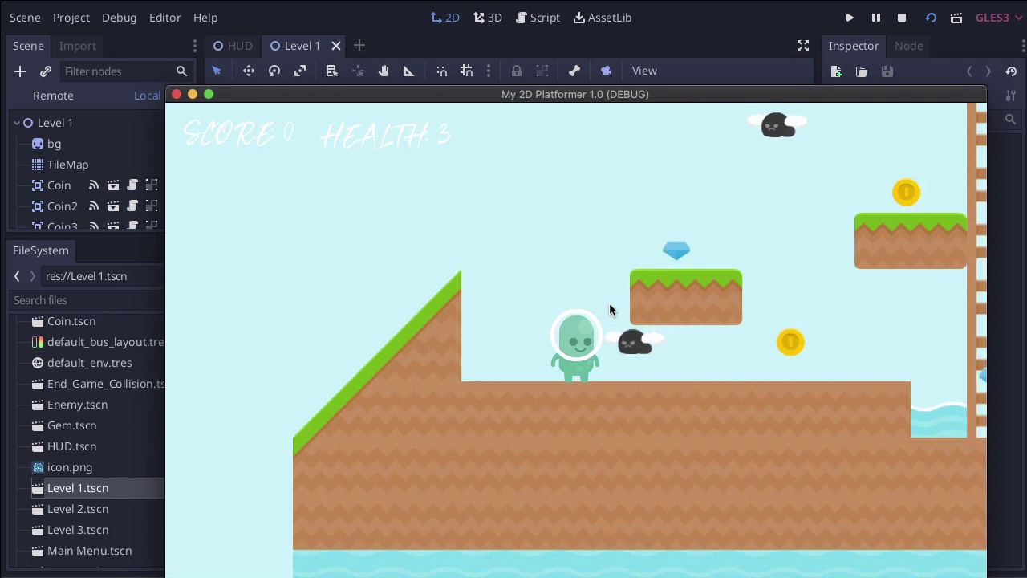
key(space)
key(Right)
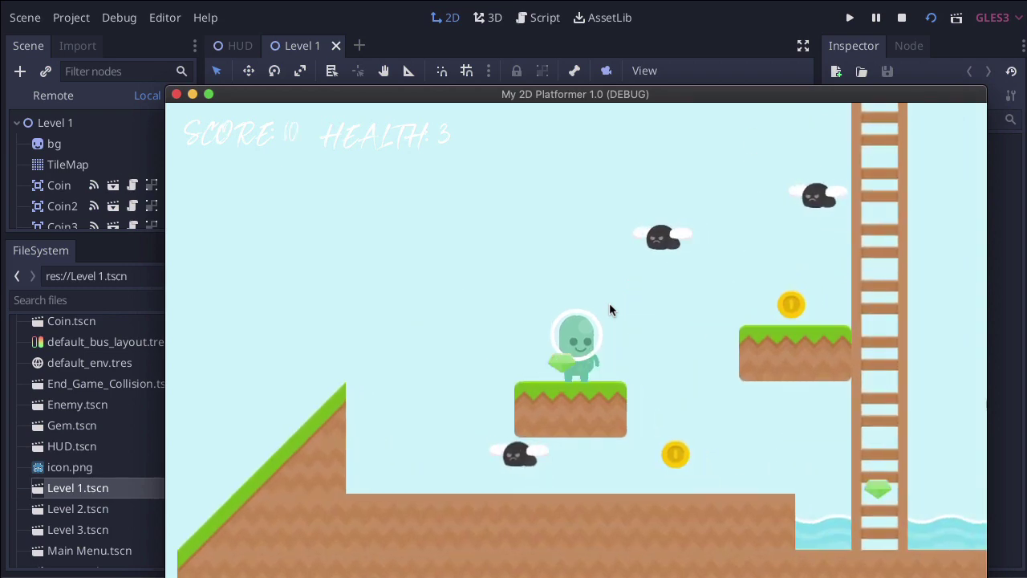
key(Right)
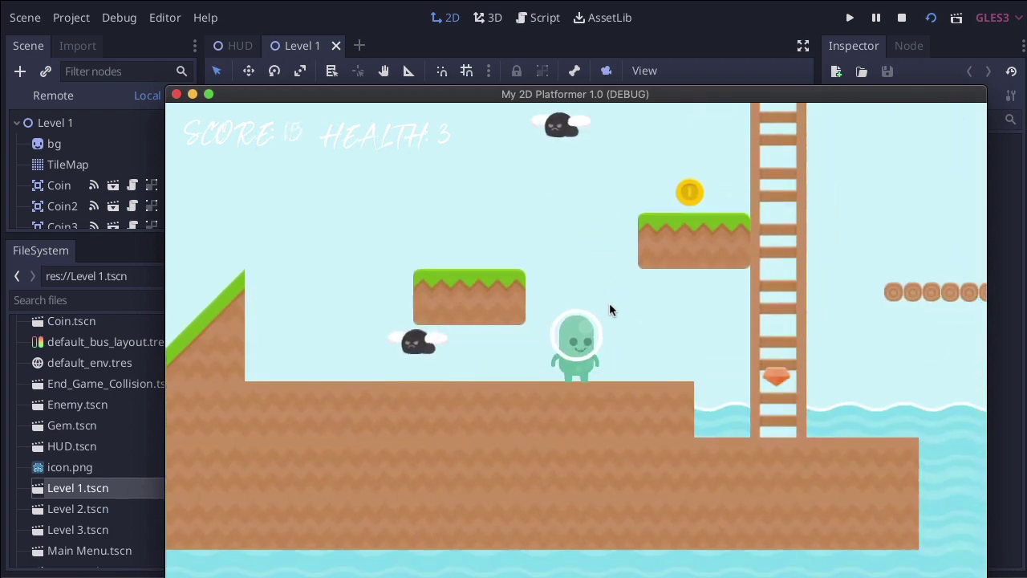
key(Right)
key(space)
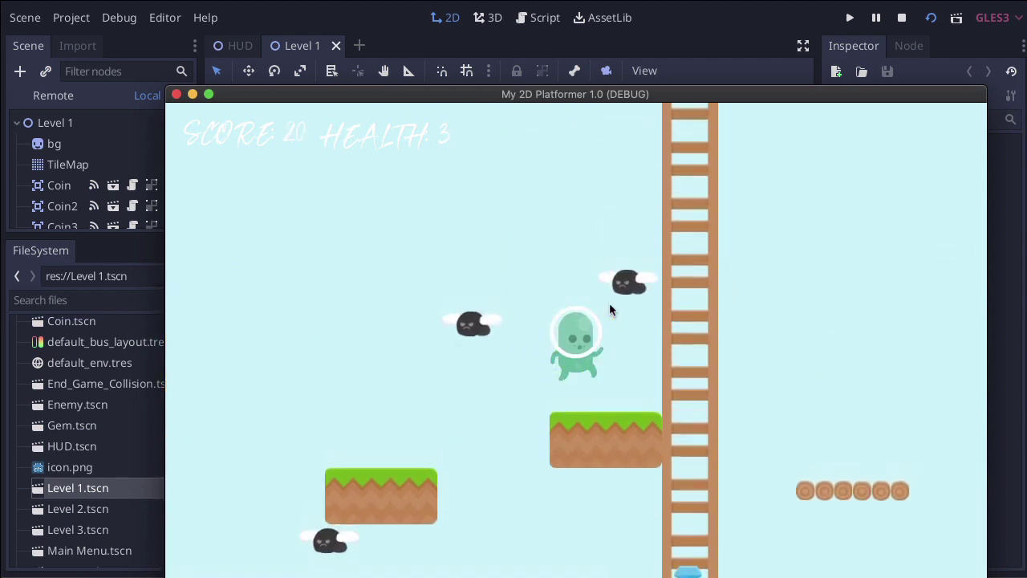
- Move the player back into the flying enemies to test how collisions affect score and health
key(Left)
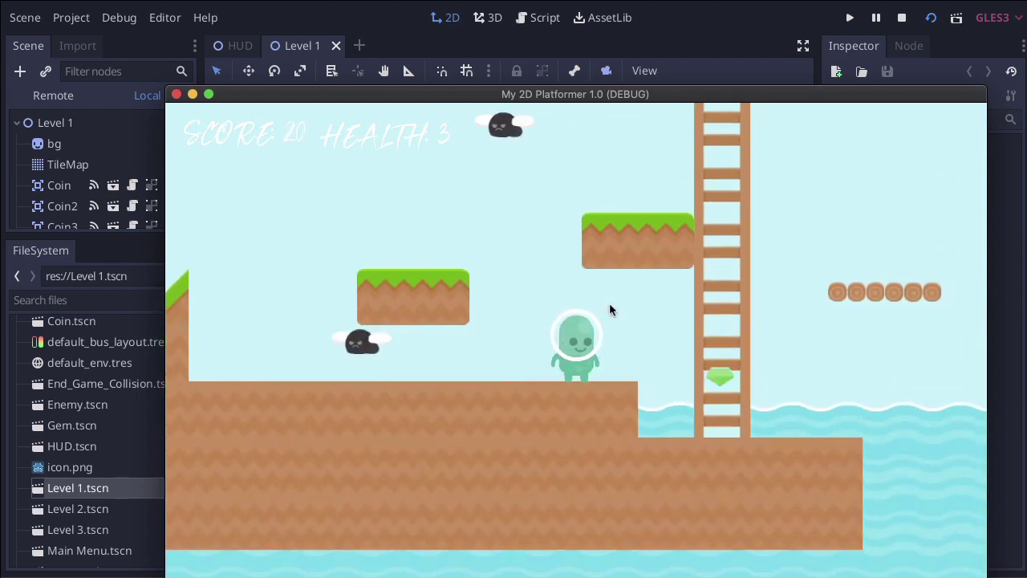
key(Left)
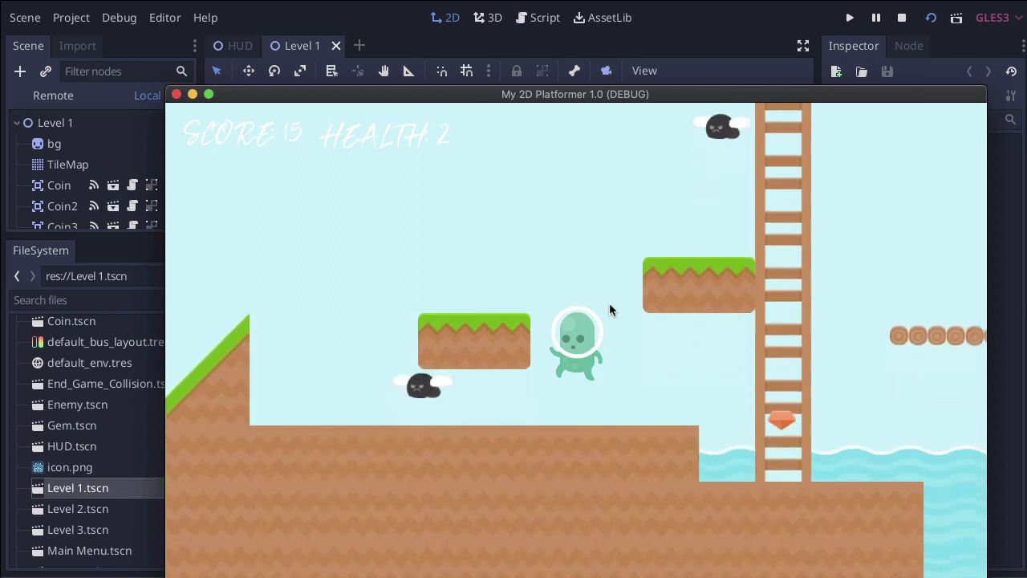
key(Left)
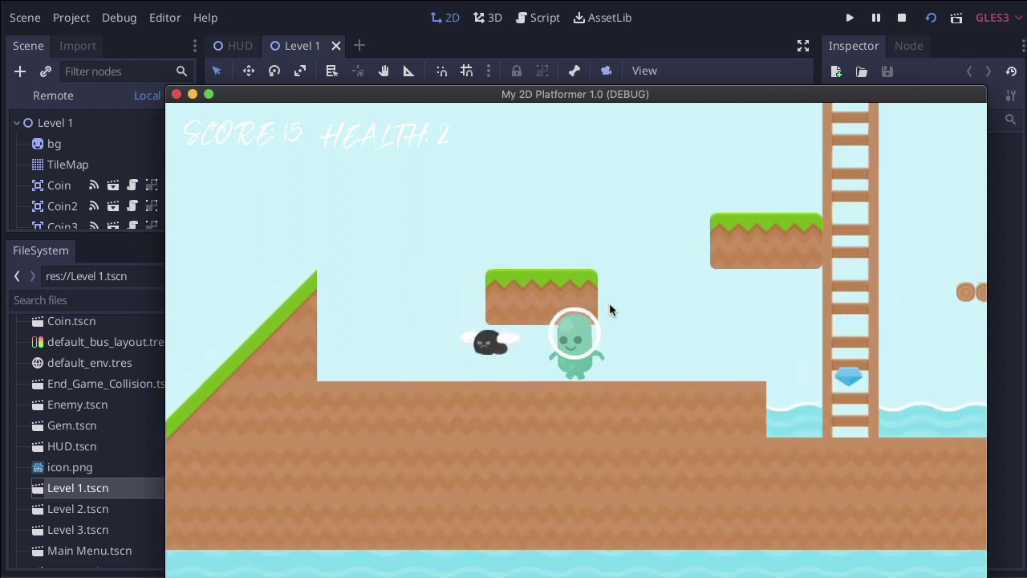
key(Right)
key(Left)
key(Right)
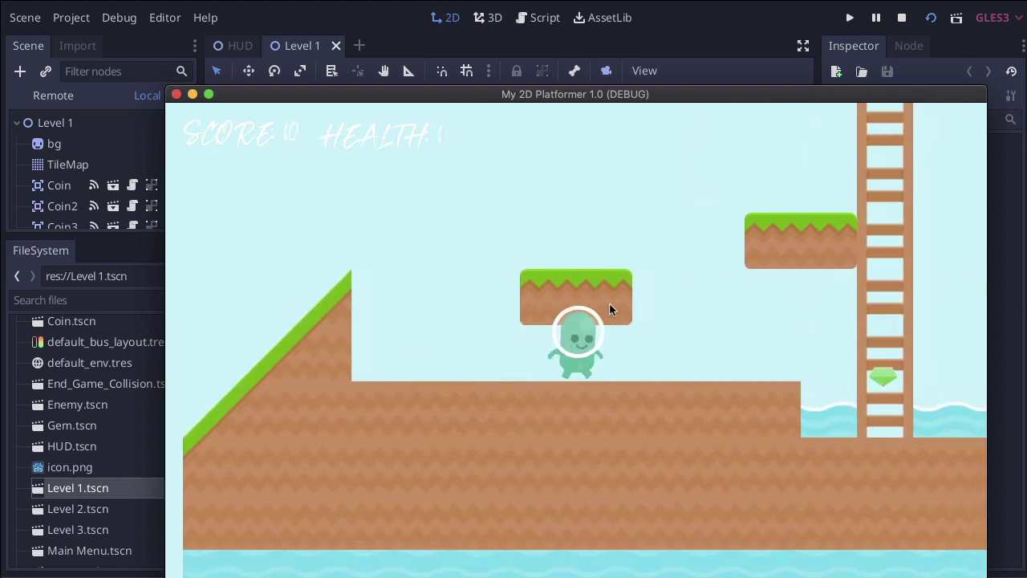
- Collect the gem at the ladder's foot, climb the ladder and close the running game
key(Right)
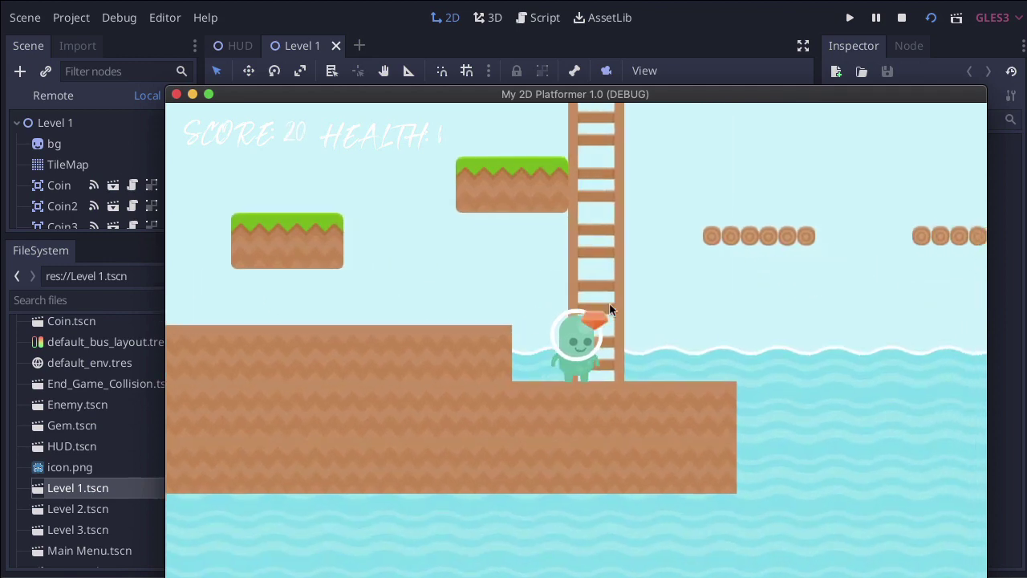
key(Up)
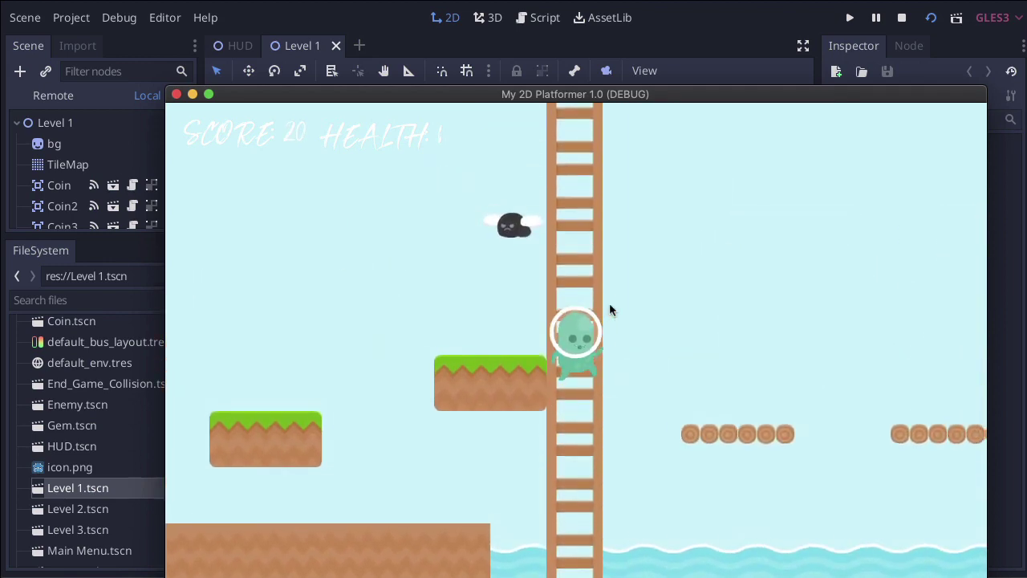
click(175, 95)
- Run the Level 1 scene again and jump across the first platform, collecting its gem
click(930, 17)
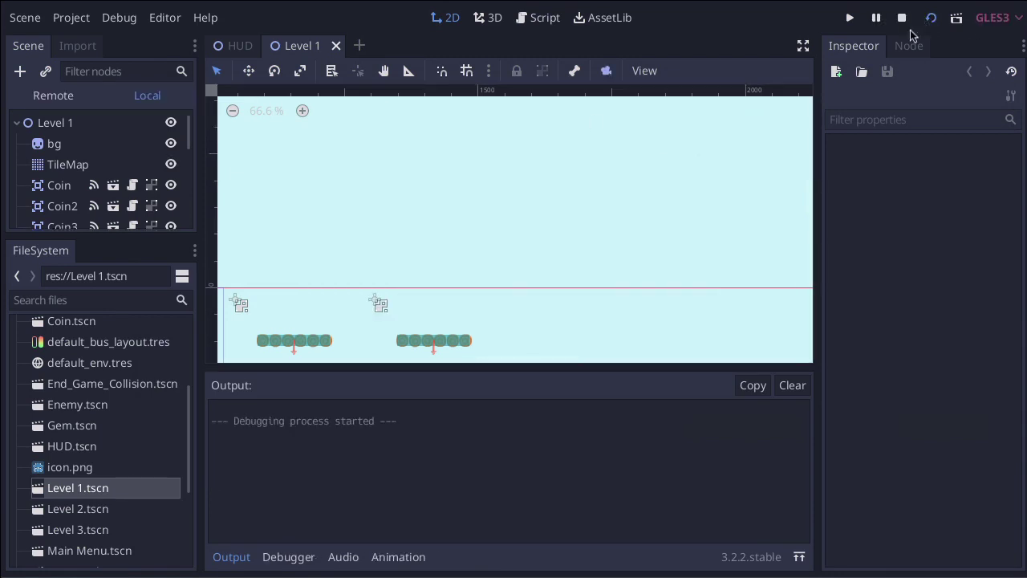
key(Right)
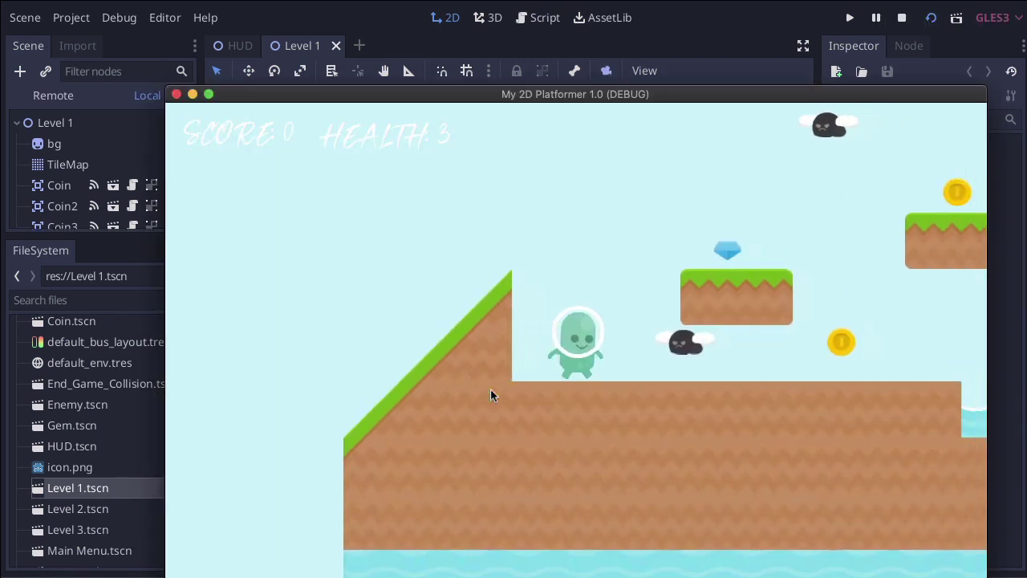
key(space)
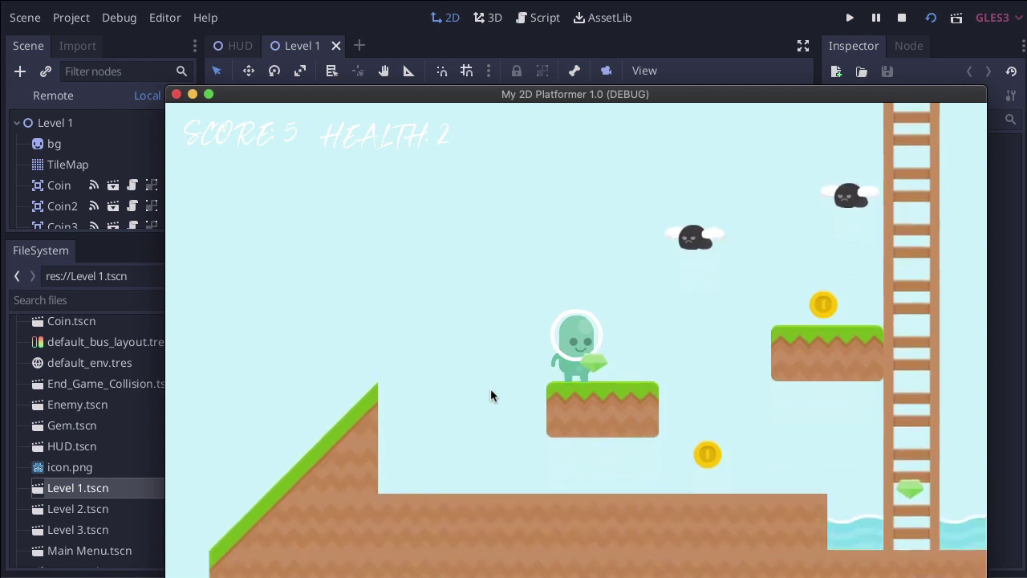
key(Right)
key(space)
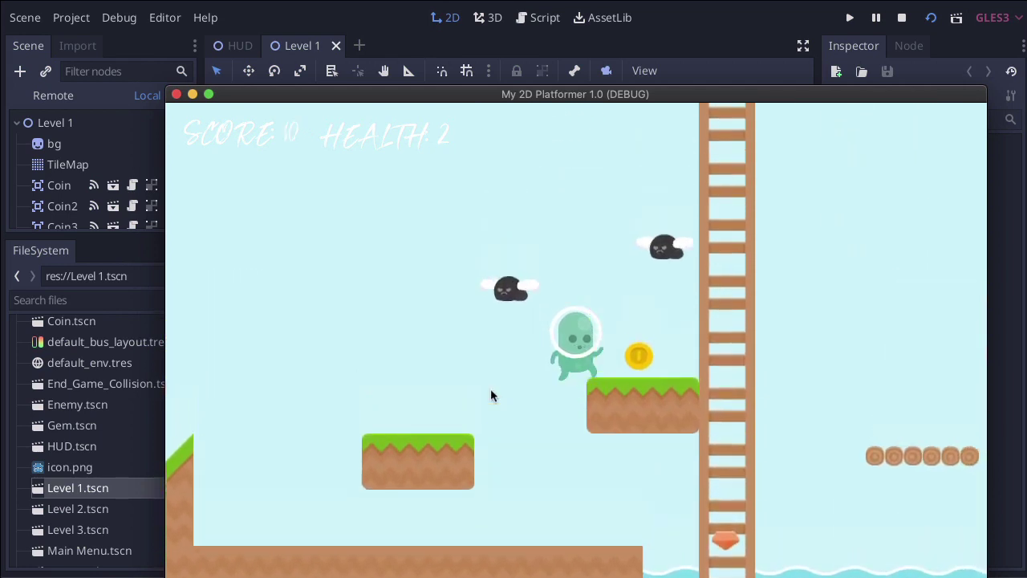
- Collect the coin on the upper platform and drop down to the gem at the ladder's foot to reach 25 points
key(Right)
key(Left)
key(Right)
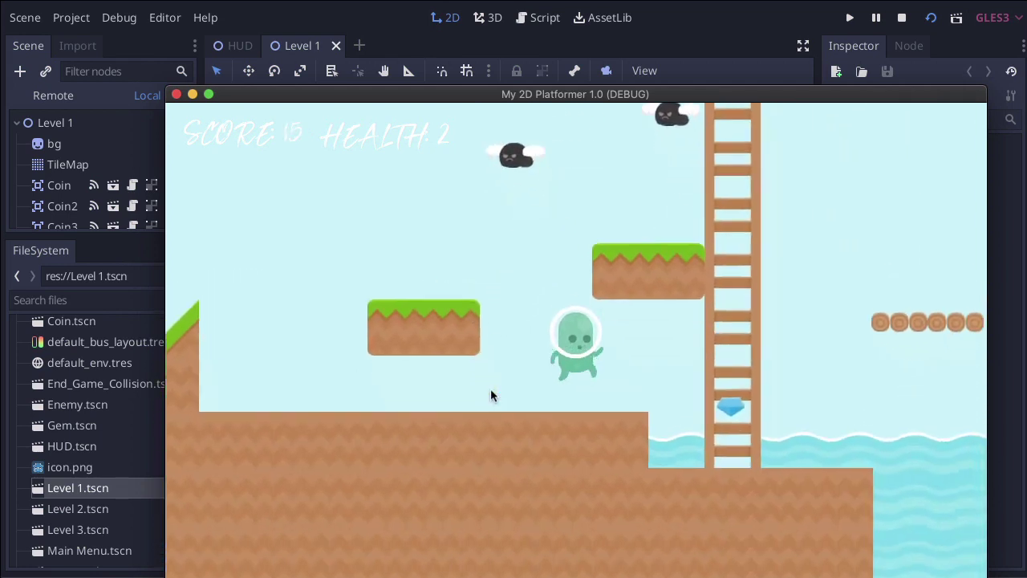
key(Right)
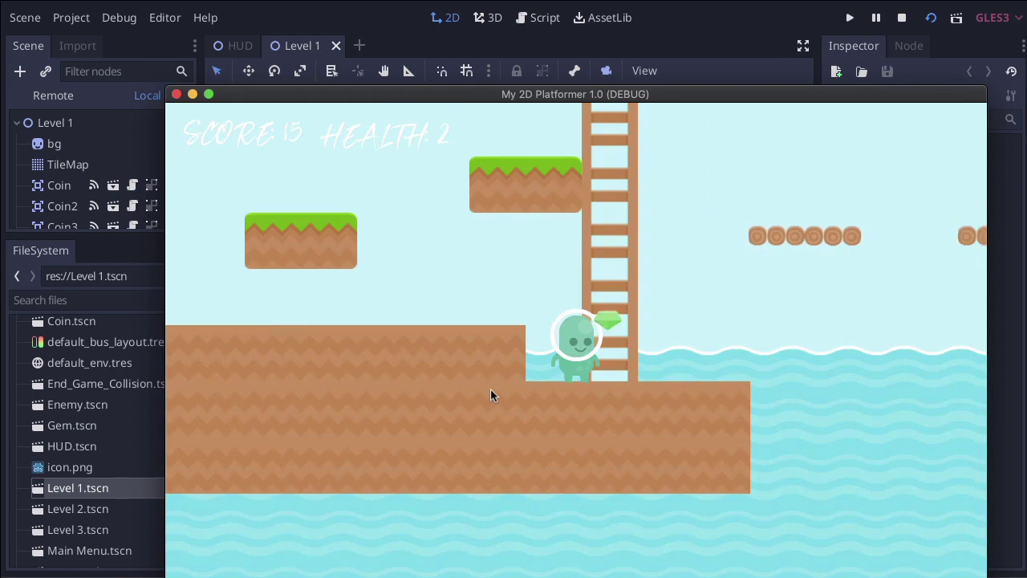
key(Right)
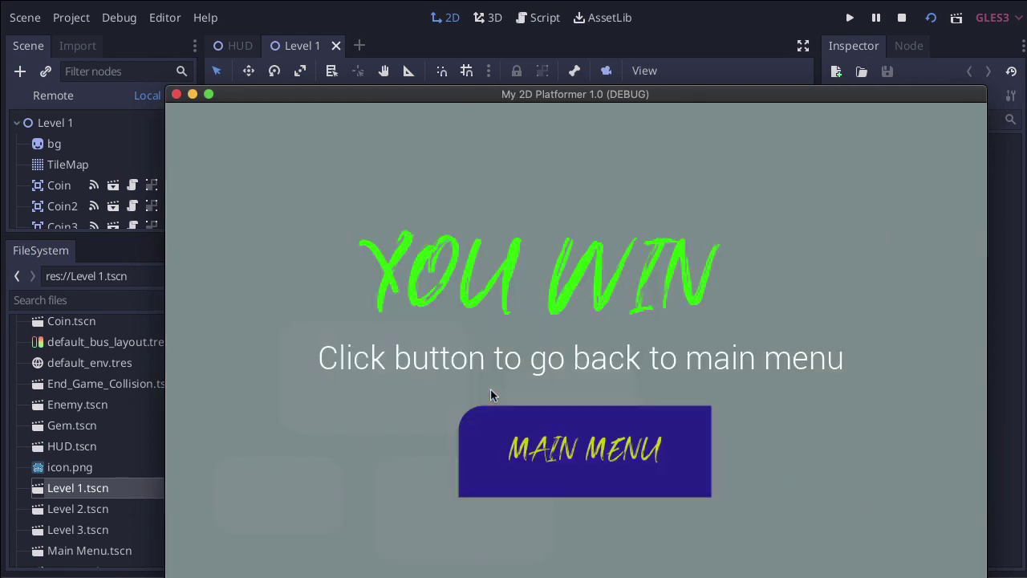
- Start a new game through the main menu and collect coins and gems up to the ladder's foot, avoiding the flying enemies
click(550, 457)
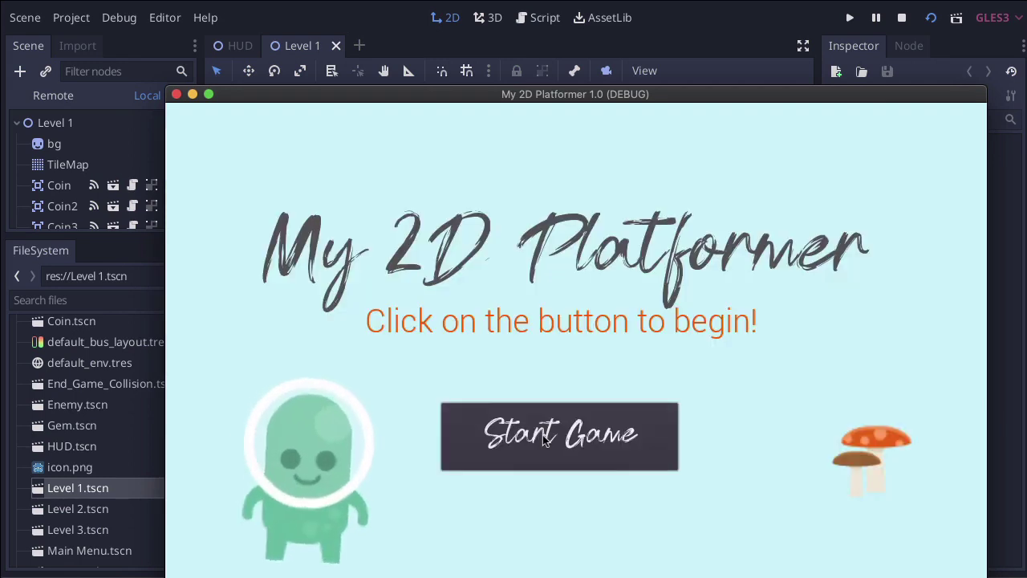
click(543, 441)
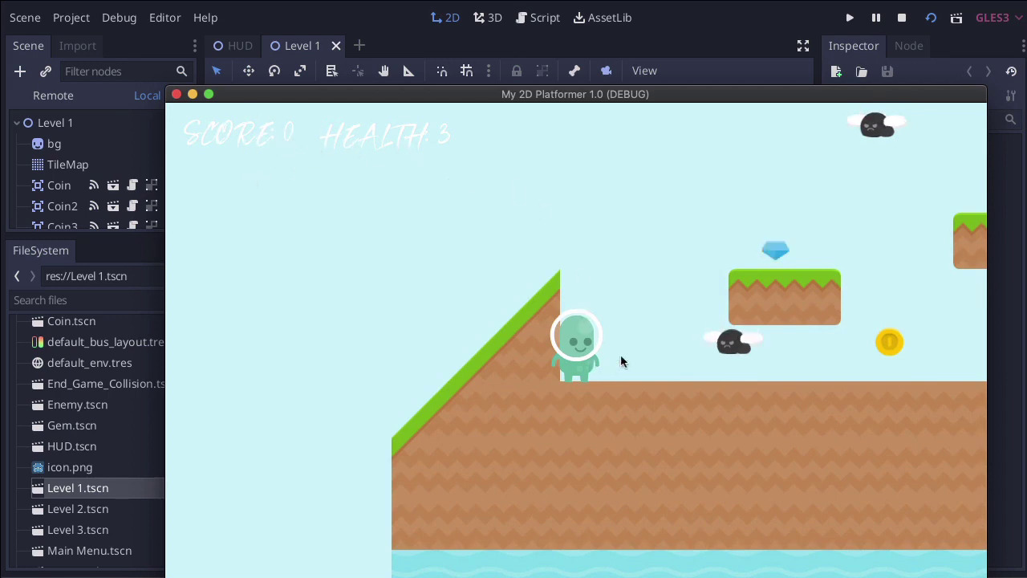
key(Right)
key(Right)
key(Up)
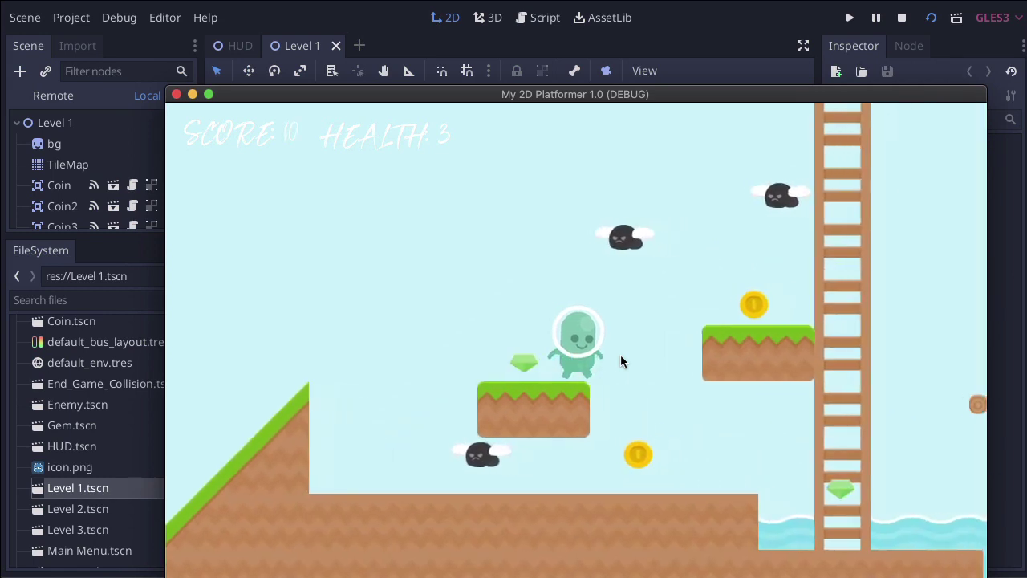
key(Right)
key(Up)
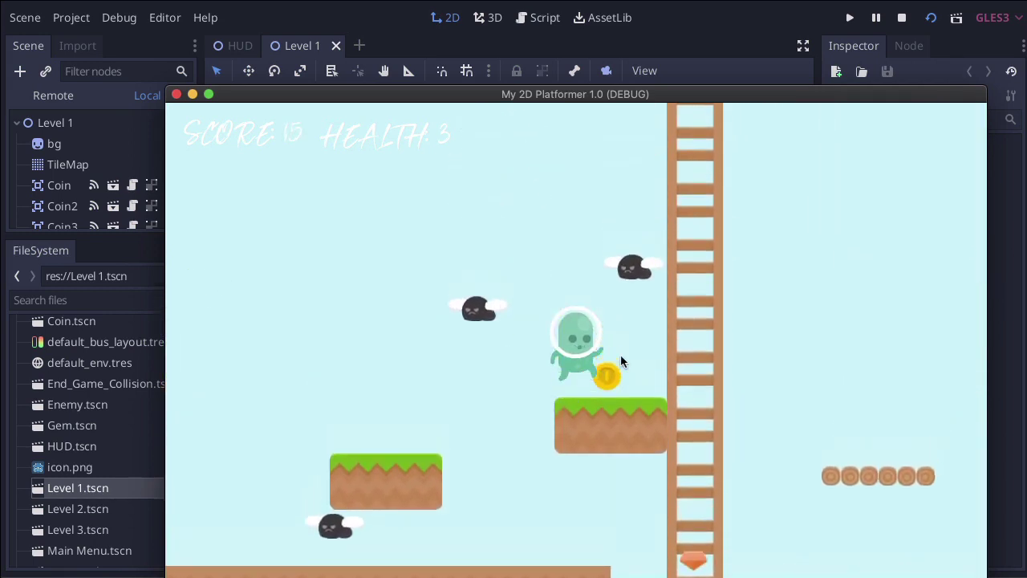
key(Left)
key(Right)
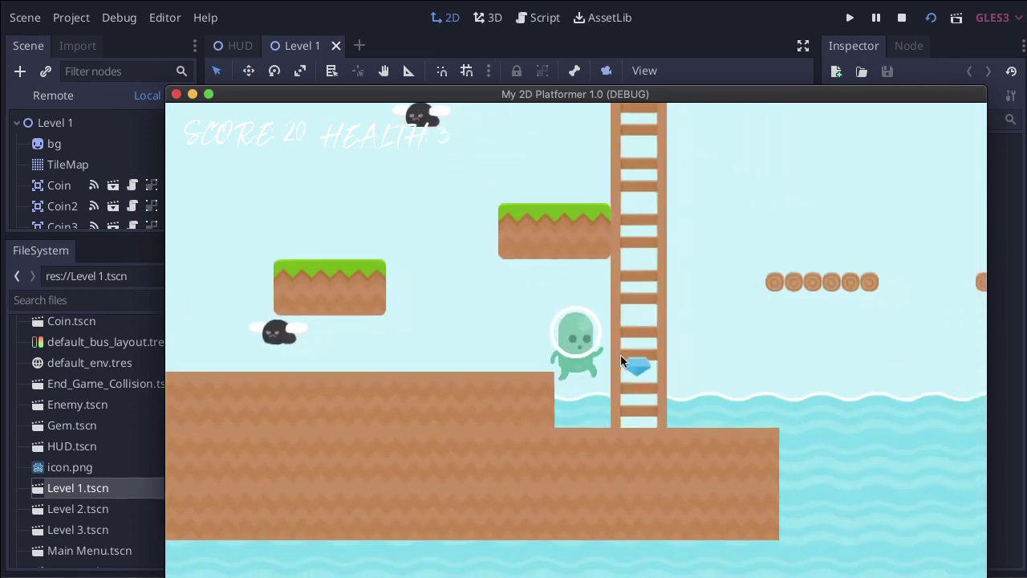
- Return to the main menu from the win screen, then close the running game and the output log
click(612, 437)
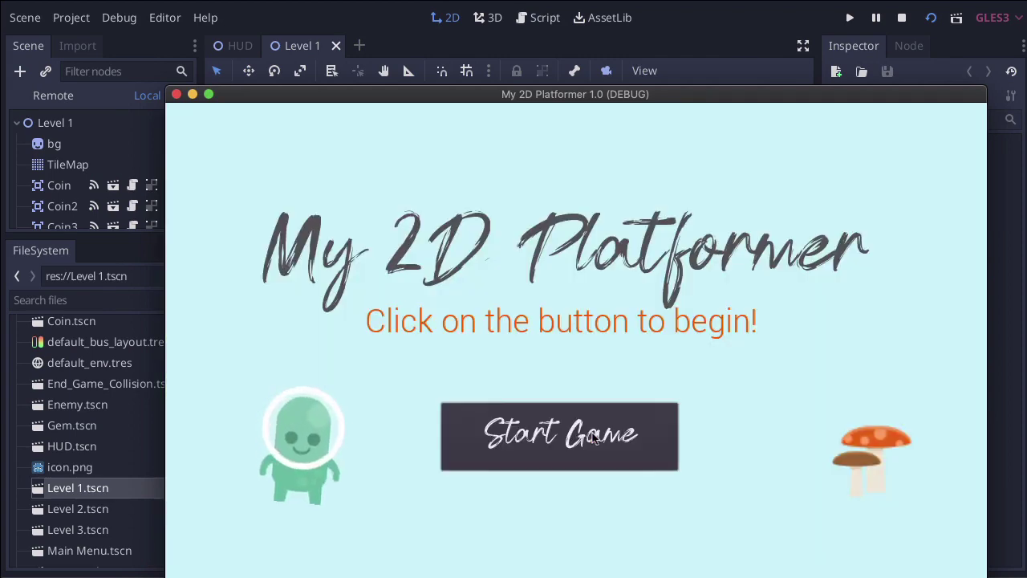
click(177, 95)
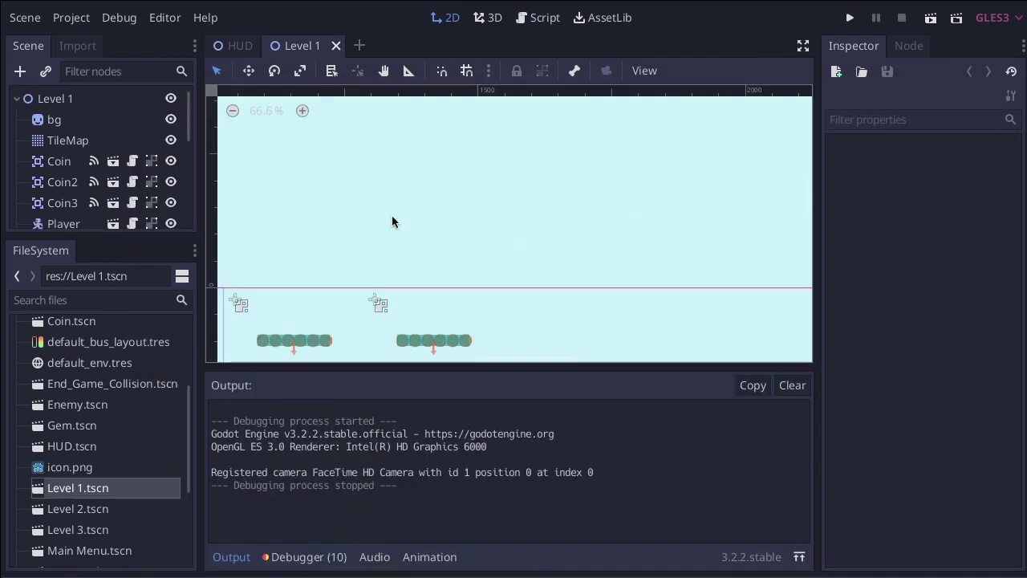
click(241, 557)
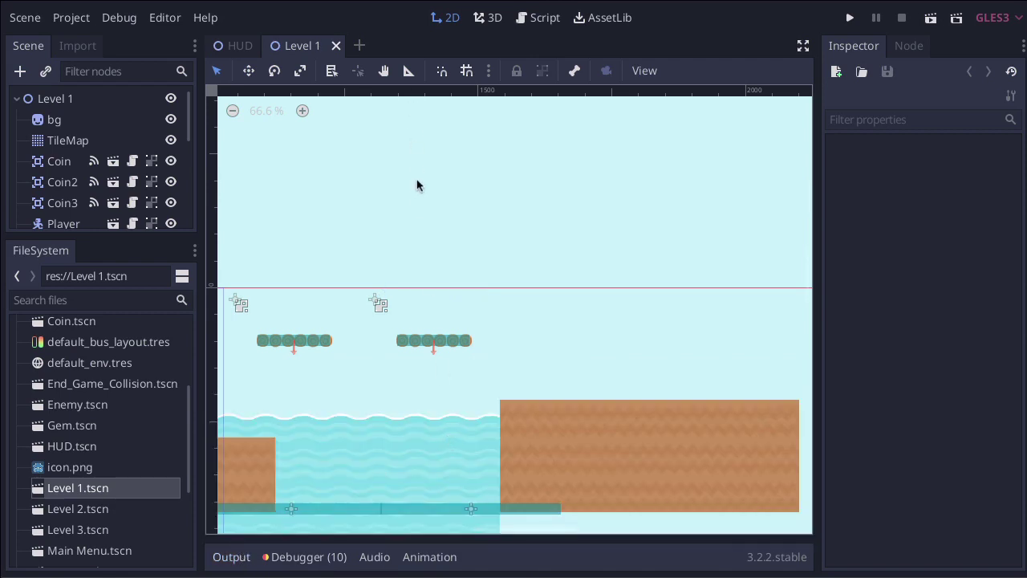
- Open the Level 3.tscn scene and examine the You win collision area placed at the castle
double_click(70, 529)
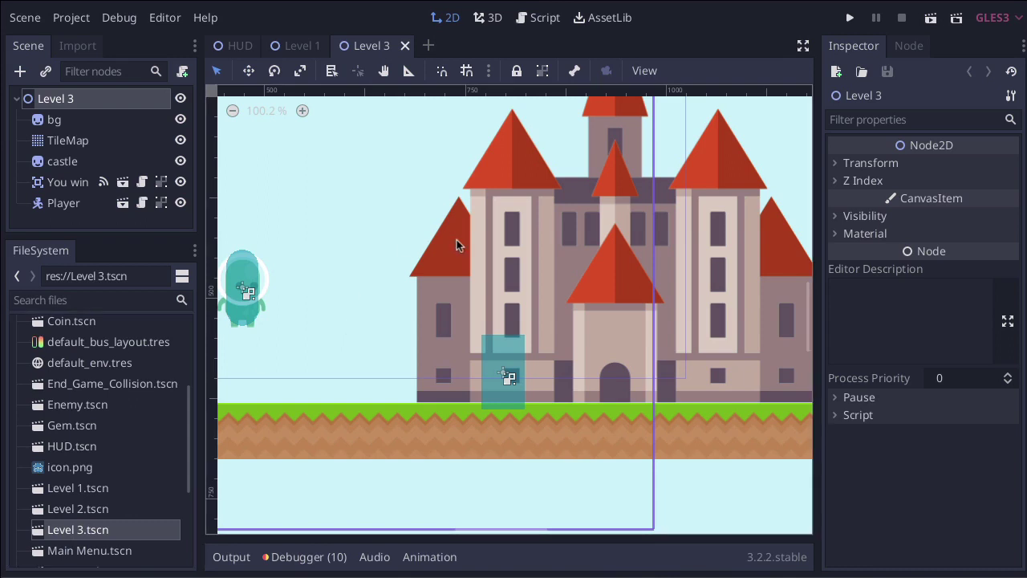
scroll(456, 244, down, 3)
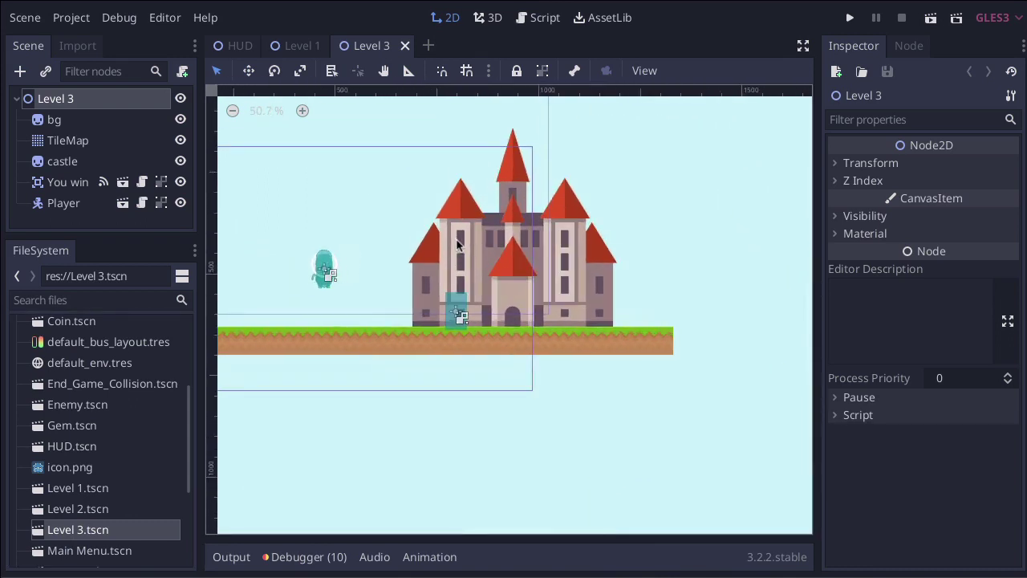
middle_drag(457, 244, 480, 273)
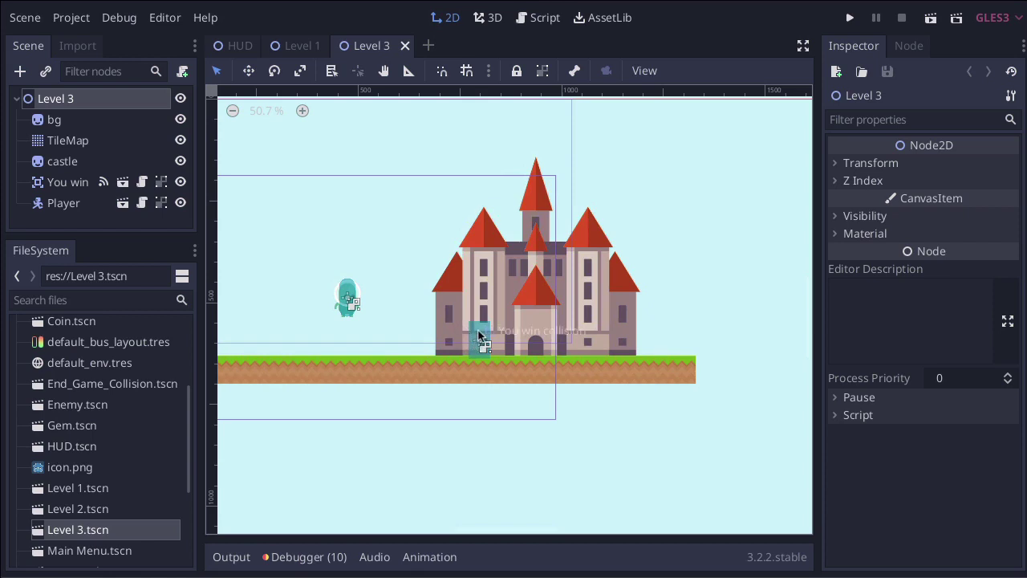
scroll(480, 337, left, 3)
scroll(480, 336, up, 2)
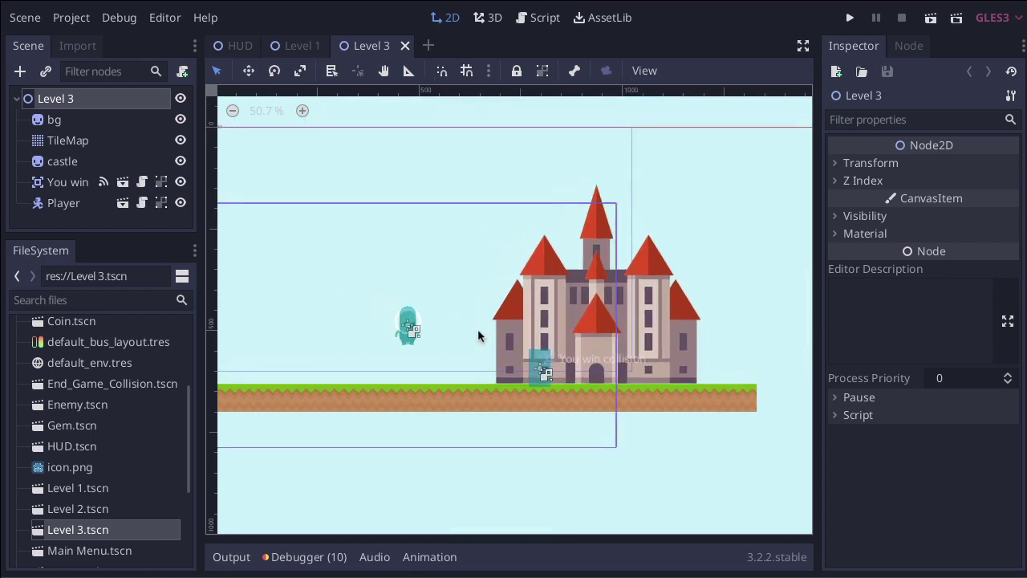
- Close the Level 1 and HUD scenes and open the You win collision.tscn scene
click(305, 47)
click(336, 46)
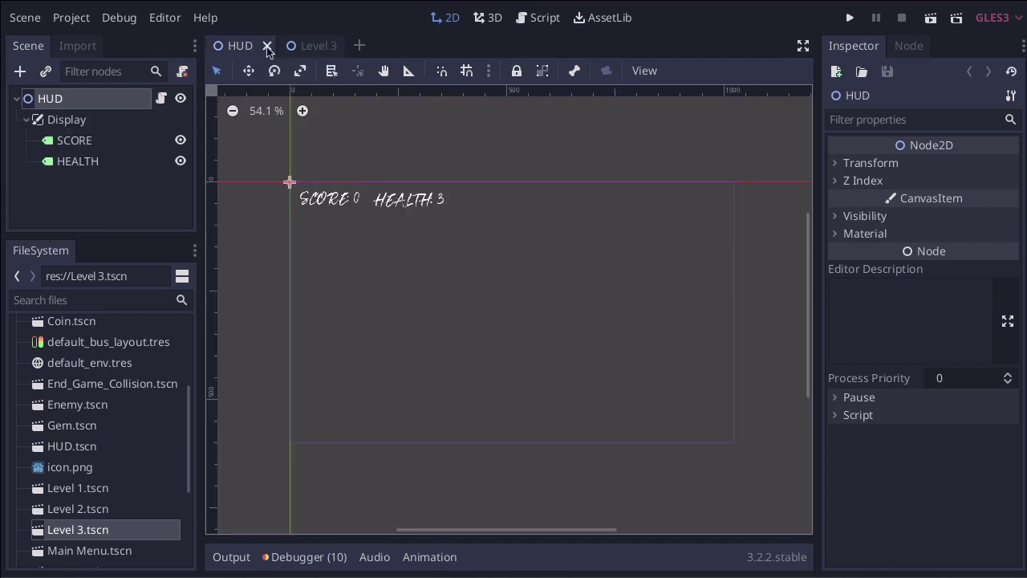
click(267, 46)
scroll(155, 422, down, 5)
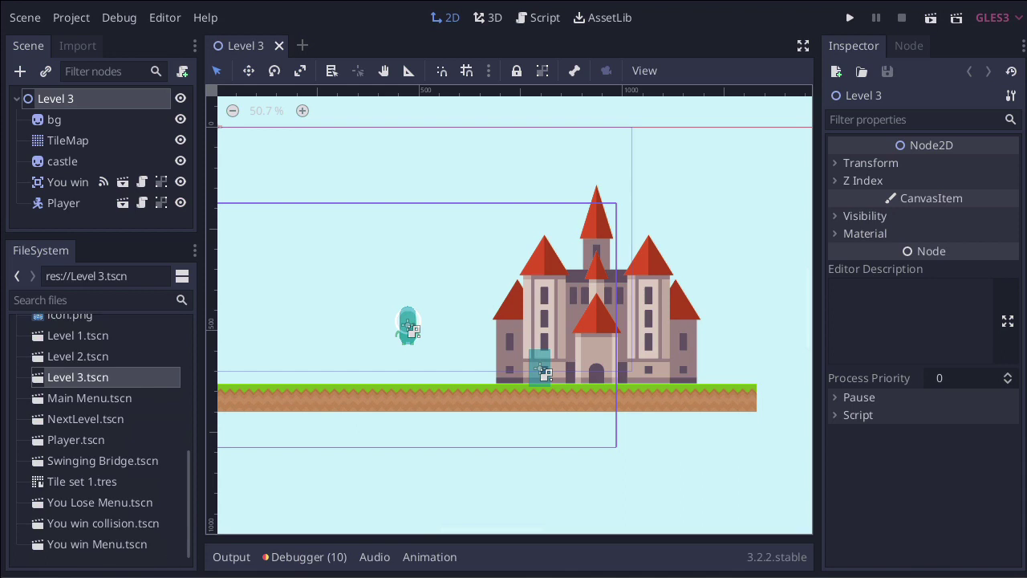
click(105, 521)
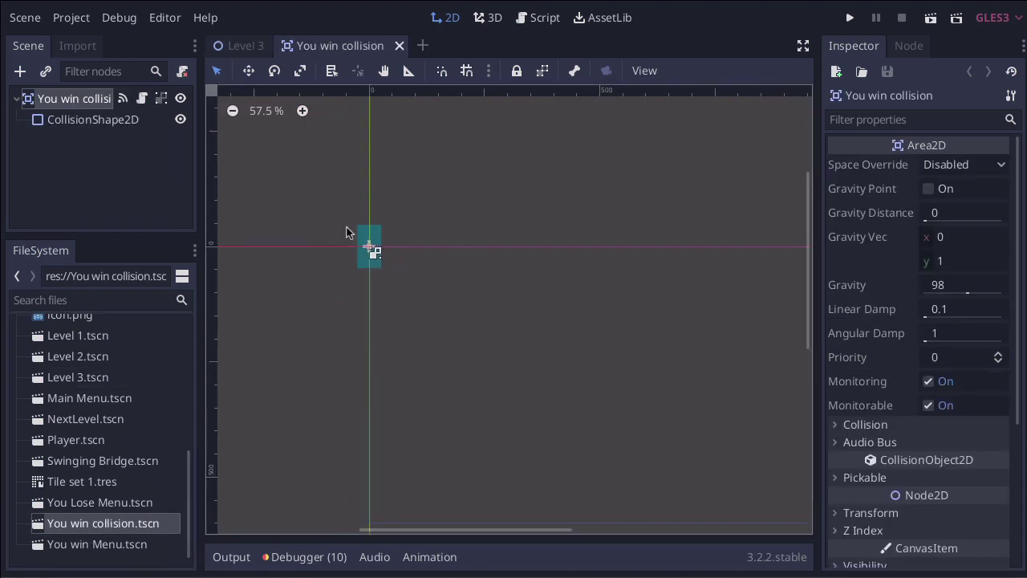
- Look up the Area2D type in the new-node list for the You win collision scene without creating a node
click(58, 97)
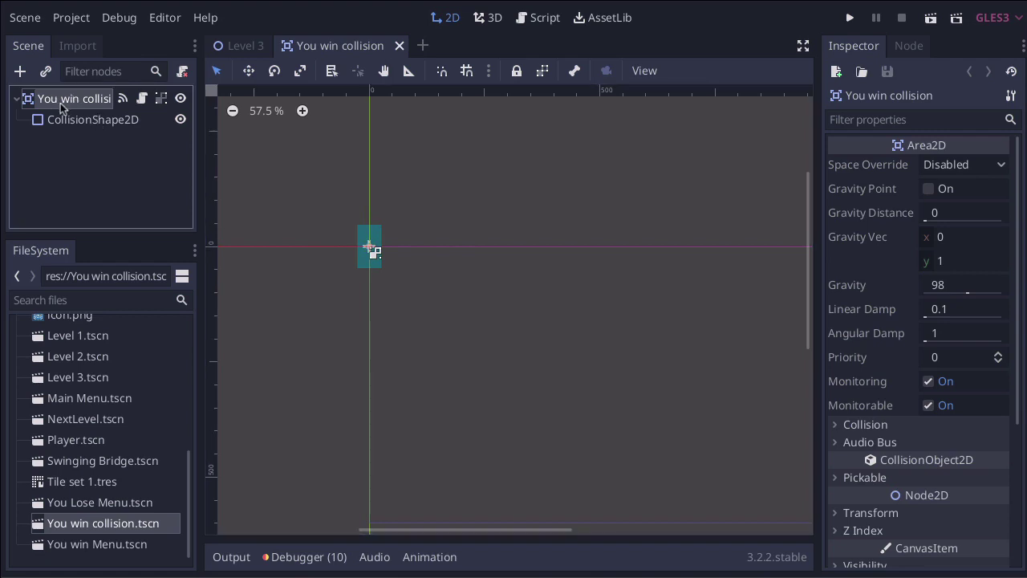
click(20, 72)
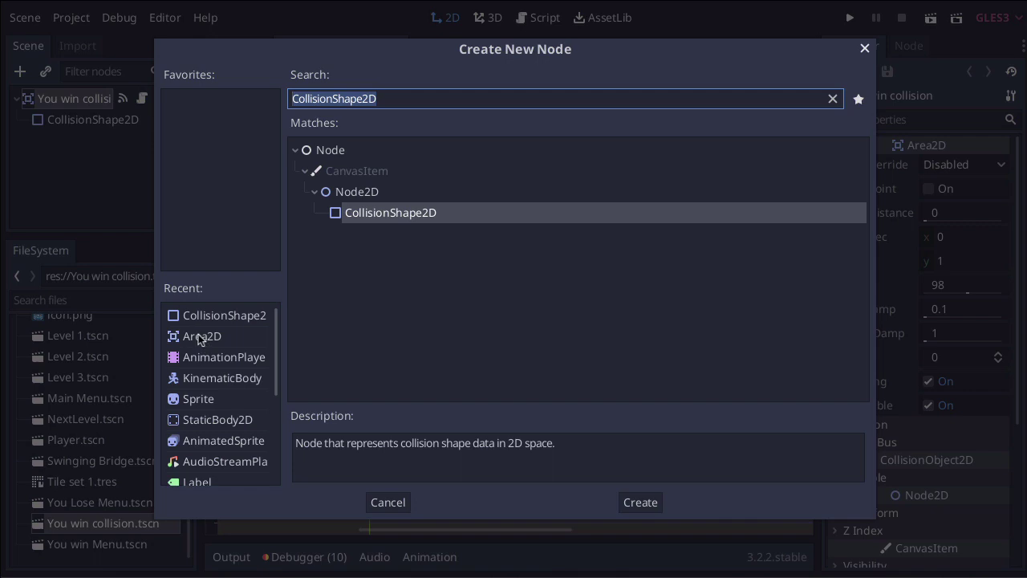
click(864, 48)
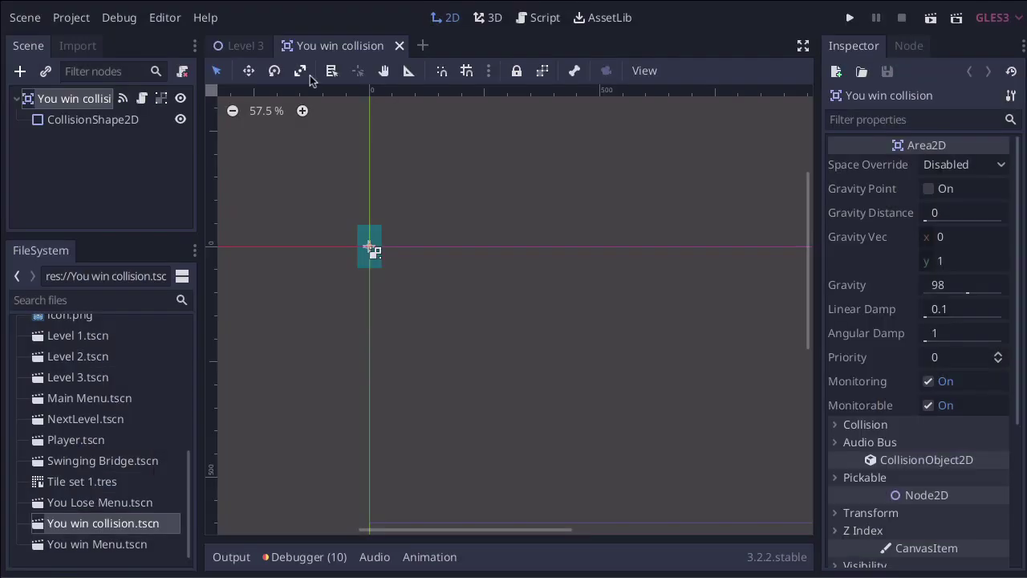
- Examine the CollisionShape2D's rectangle extents and the shape types available for it
click(116, 121)
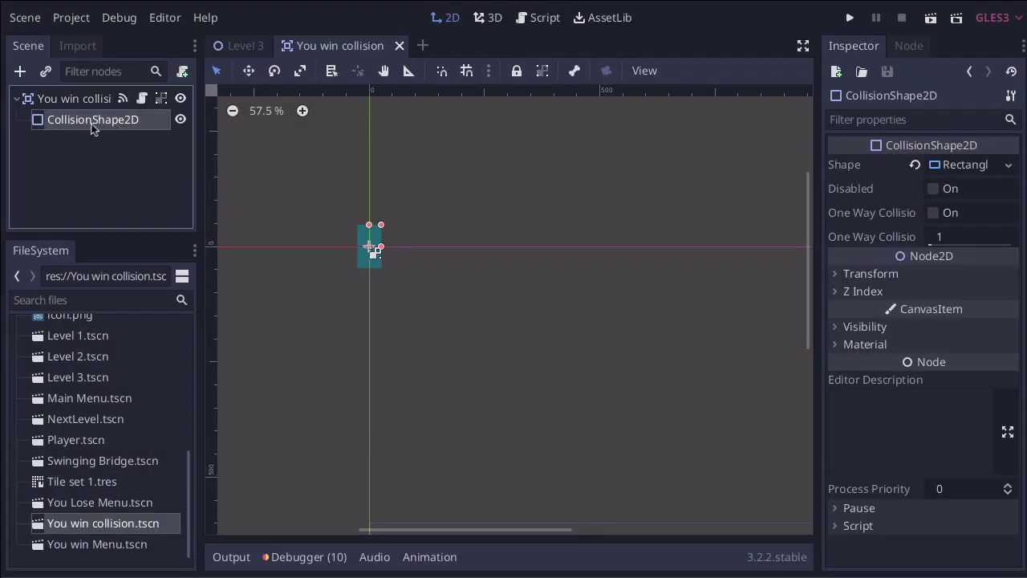
click(965, 166)
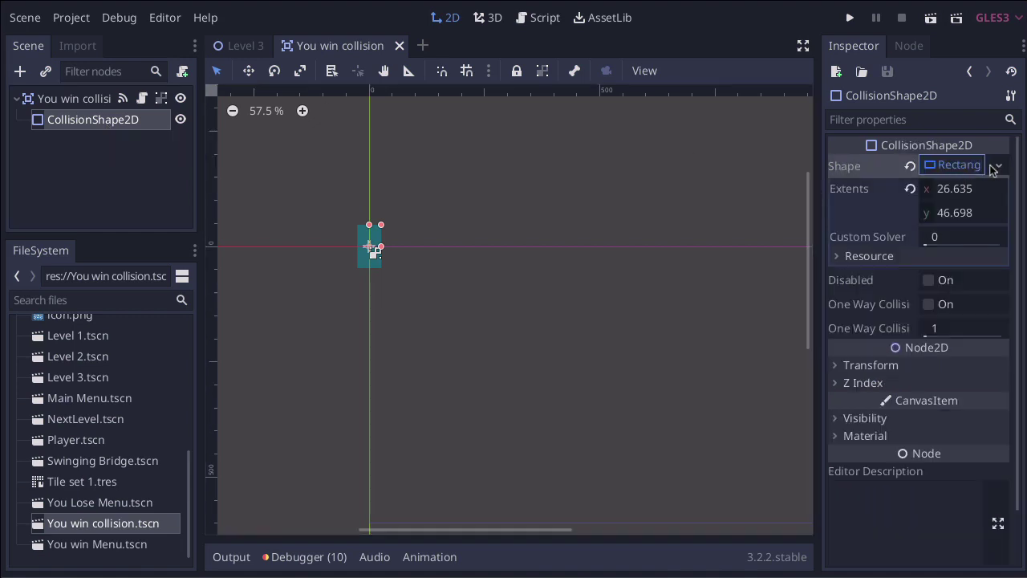
click(995, 166)
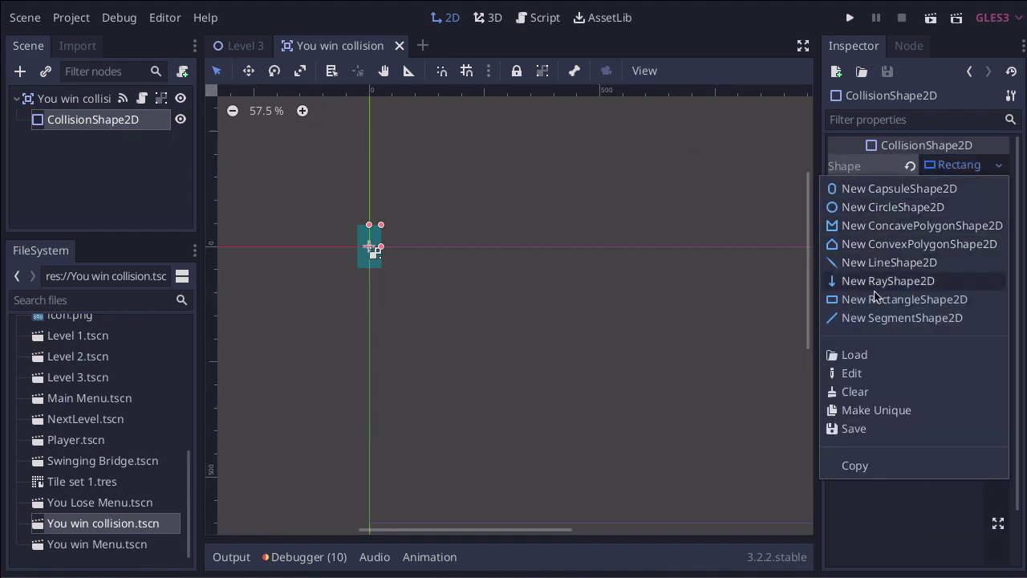
click(761, 170)
- Select the You win collision root node and make its children not selectable
click(94, 99)
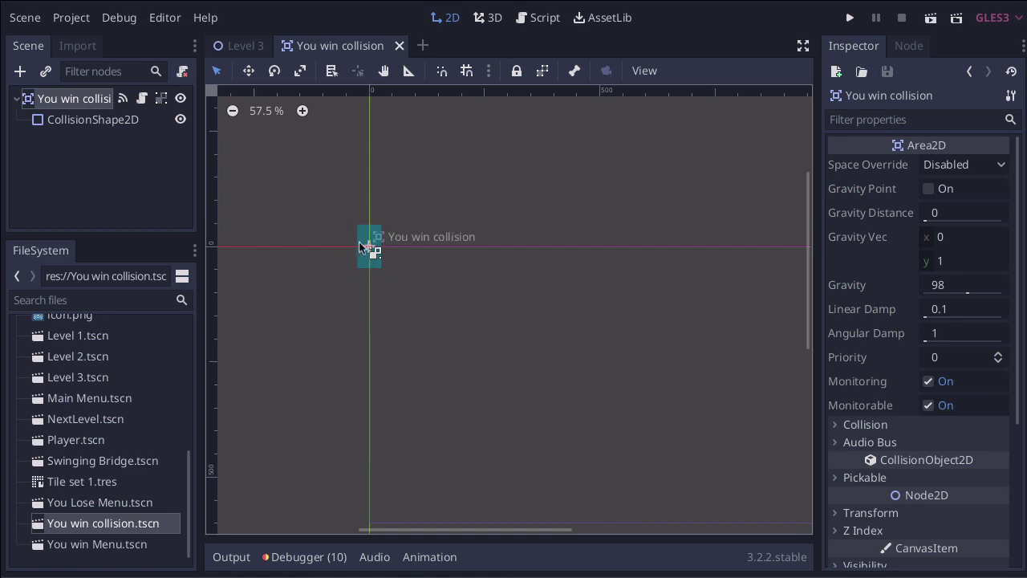
click(543, 78)
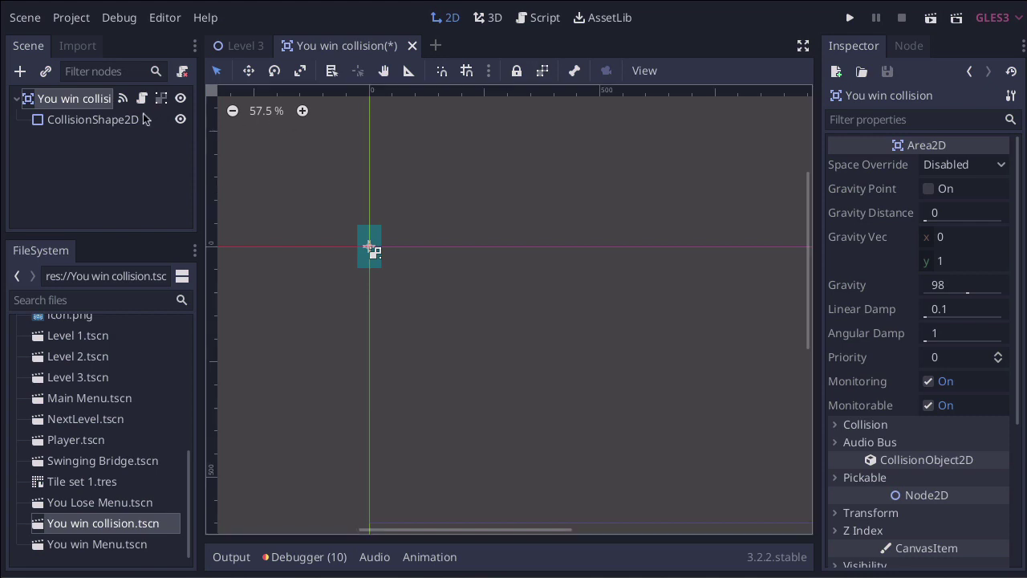
click(83, 104)
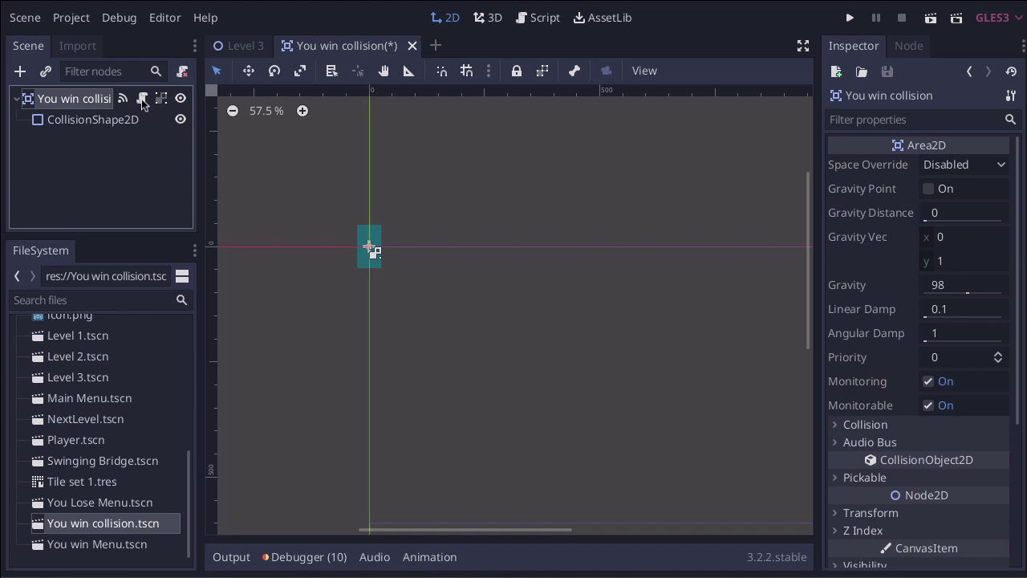
double_click(95, 102)
- Show the signals of the You win collision root node and save the scene
click(908, 46)
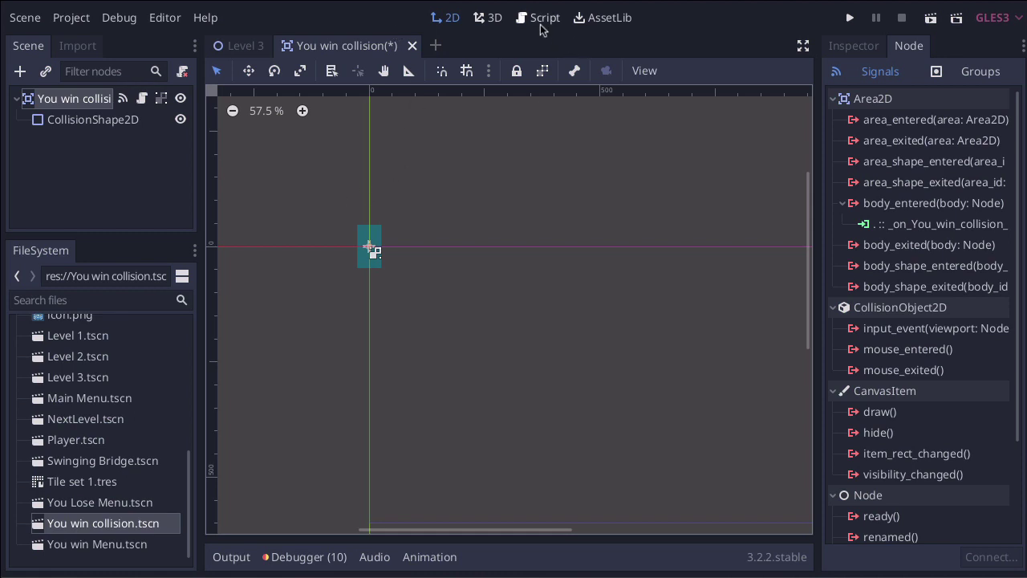
click(36, 21)
click(90, 196)
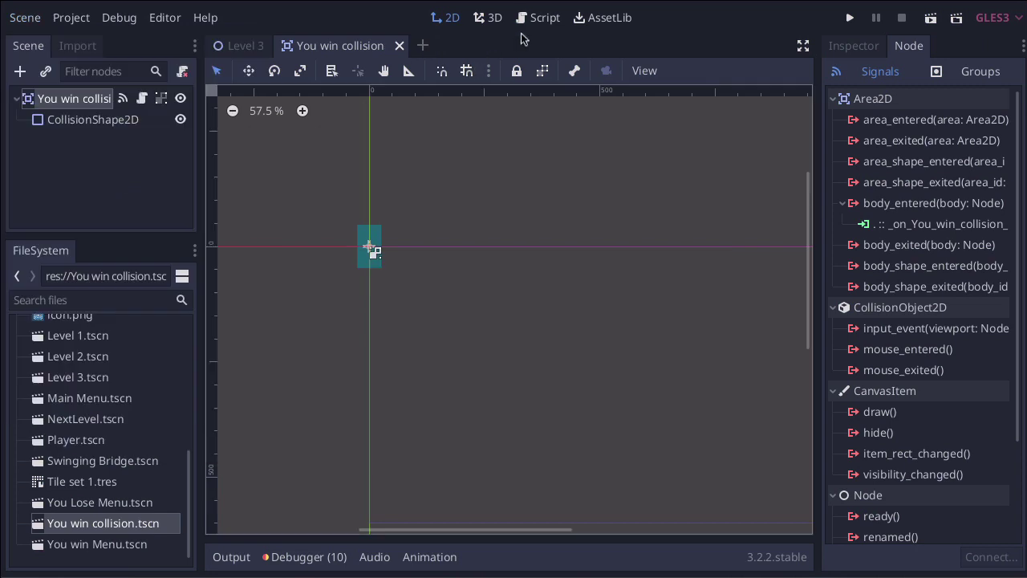
- Open the You win collision.gd script in the script editor
click(551, 21)
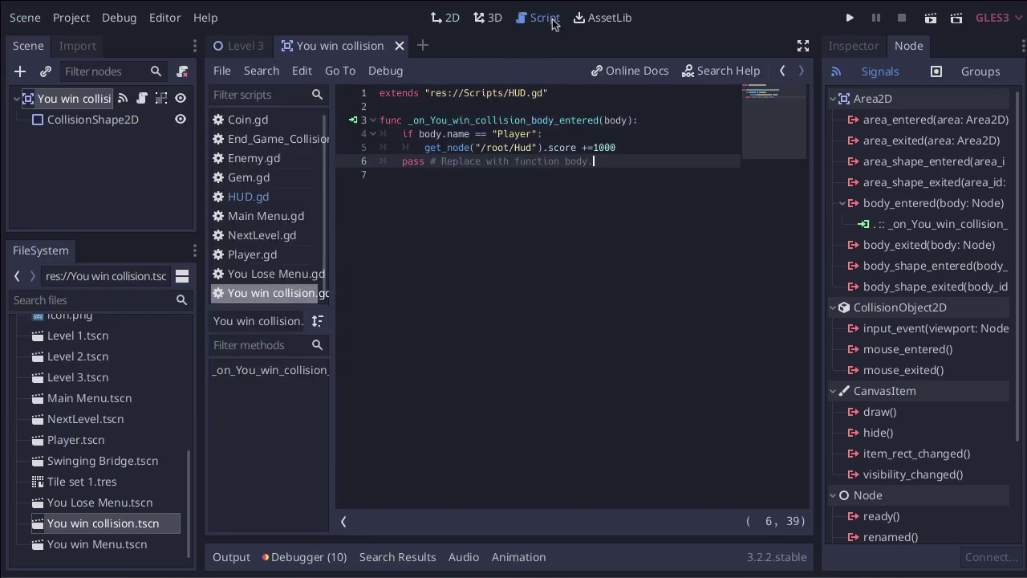
click(250, 296)
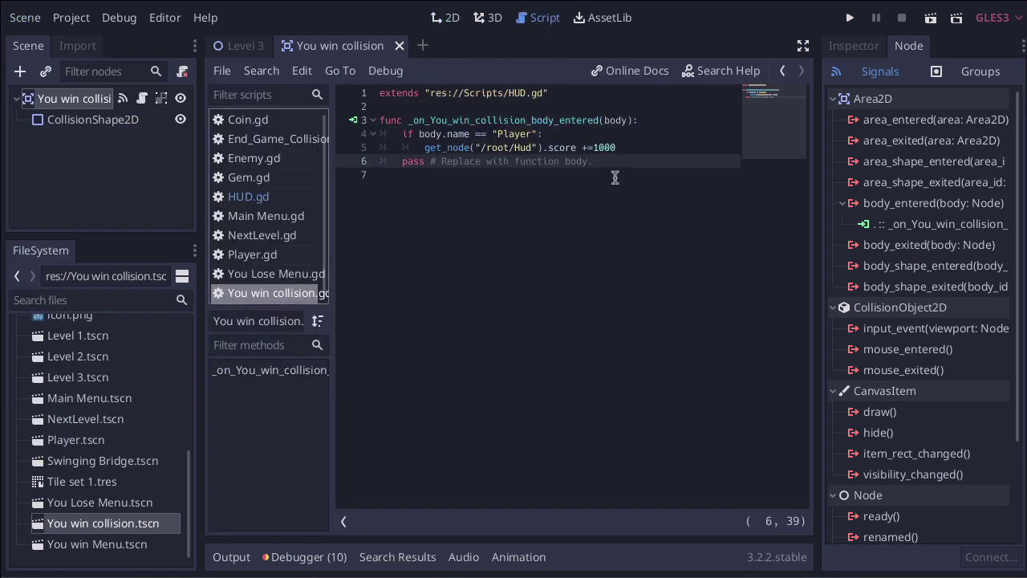
- Review the _on_You_win_collision_body_entered function declaration in the You win collision script
click(613, 170)
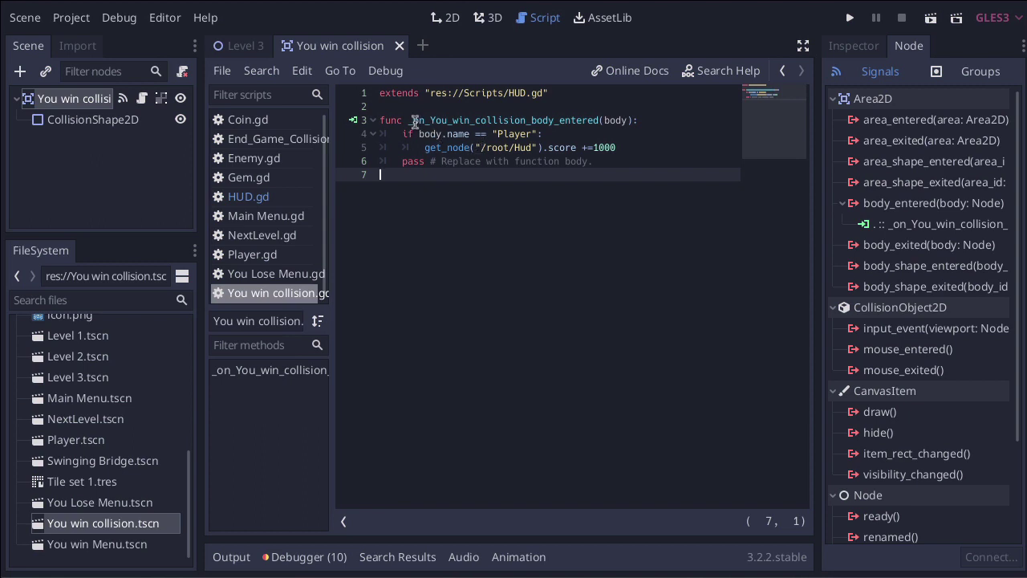
drag(382, 120, 642, 122)
click(654, 122)
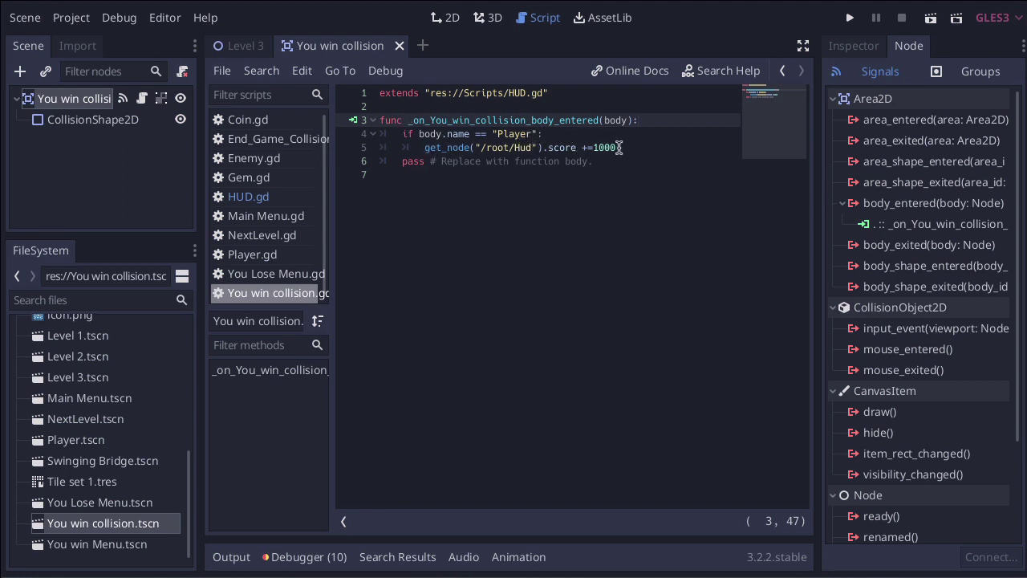
- Change the score increment in the body-entered function to 1000000
drag(620, 148, 592, 149)
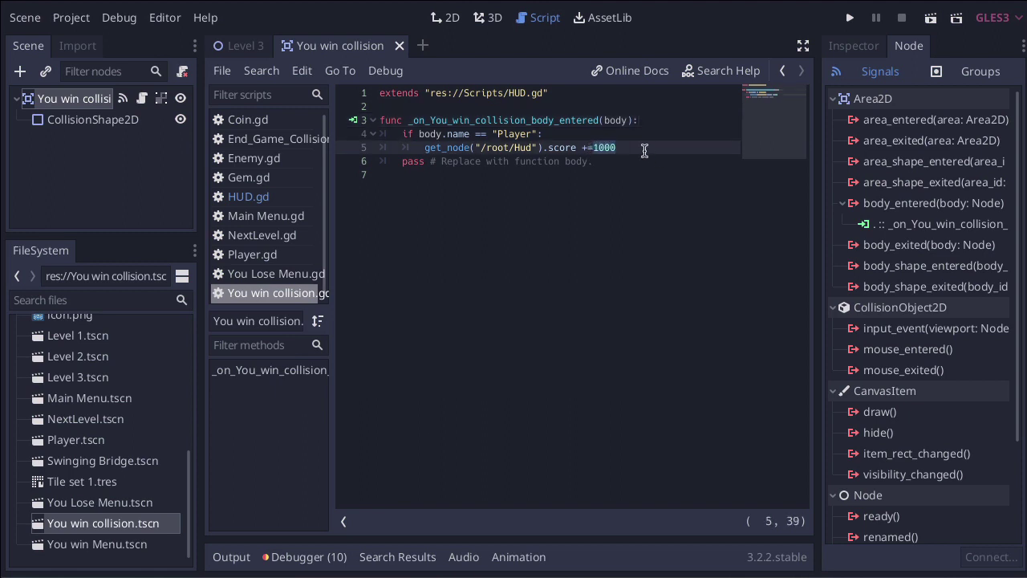
click(641, 146)
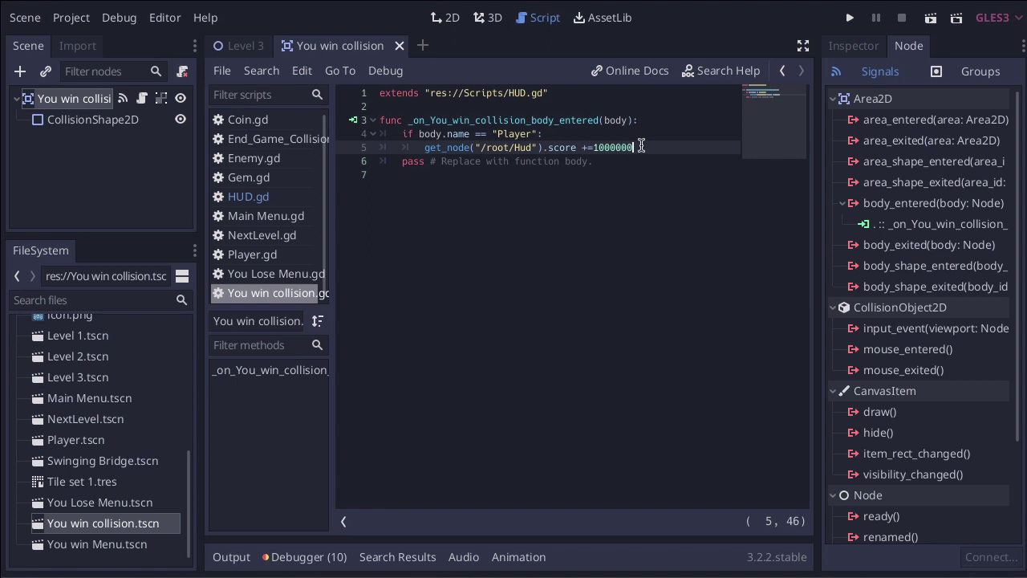
click(617, 161)
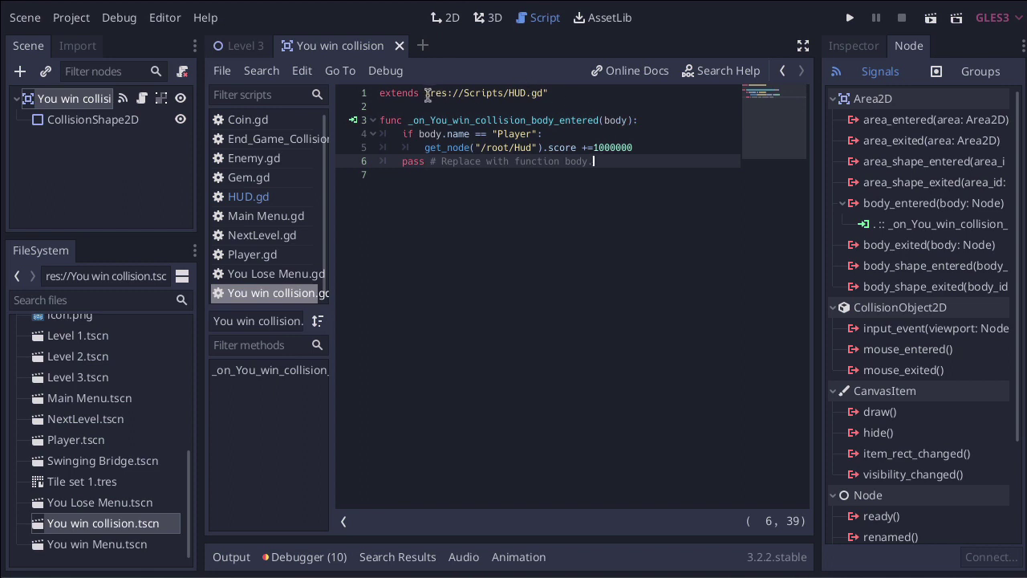
- Examine the res://Scripts/HUD.gd path that the script extends and the score variable it increases
drag(430, 93, 551, 87)
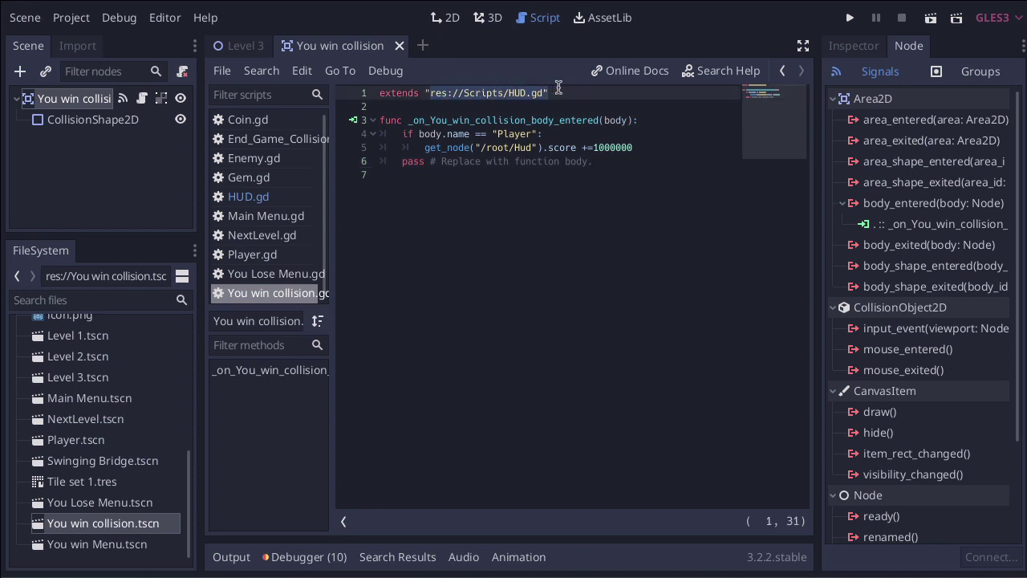
drag(550, 148, 576, 149)
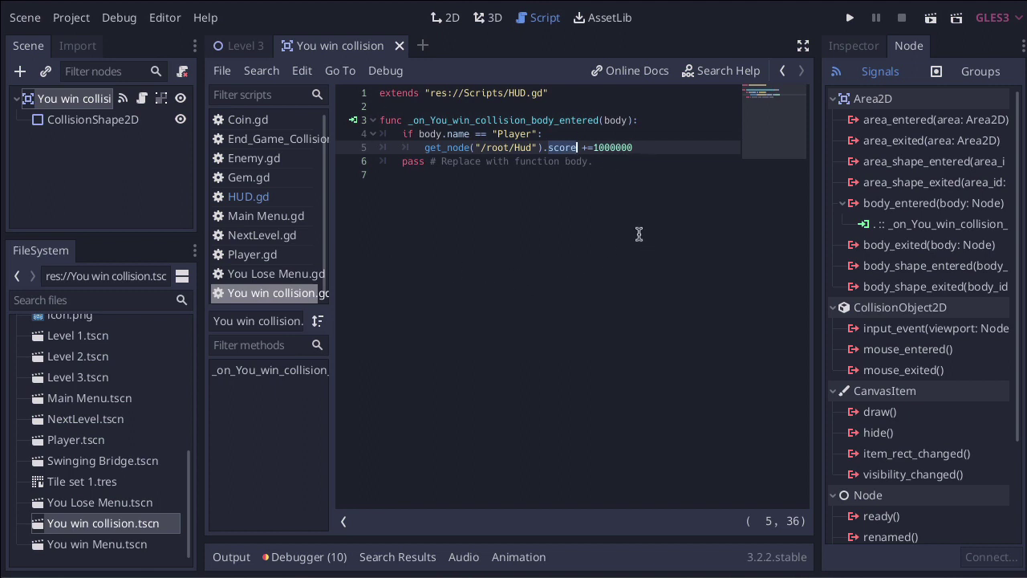
click(638, 233)
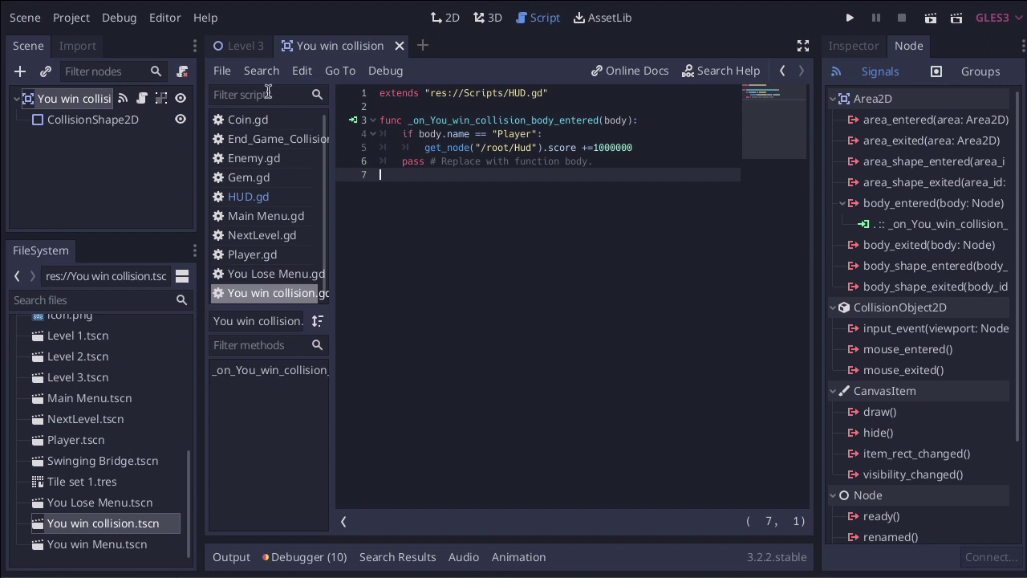
- Select the castle sprite in the Level 3 scene and locate castle.png in the project's Images folder
click(246, 46)
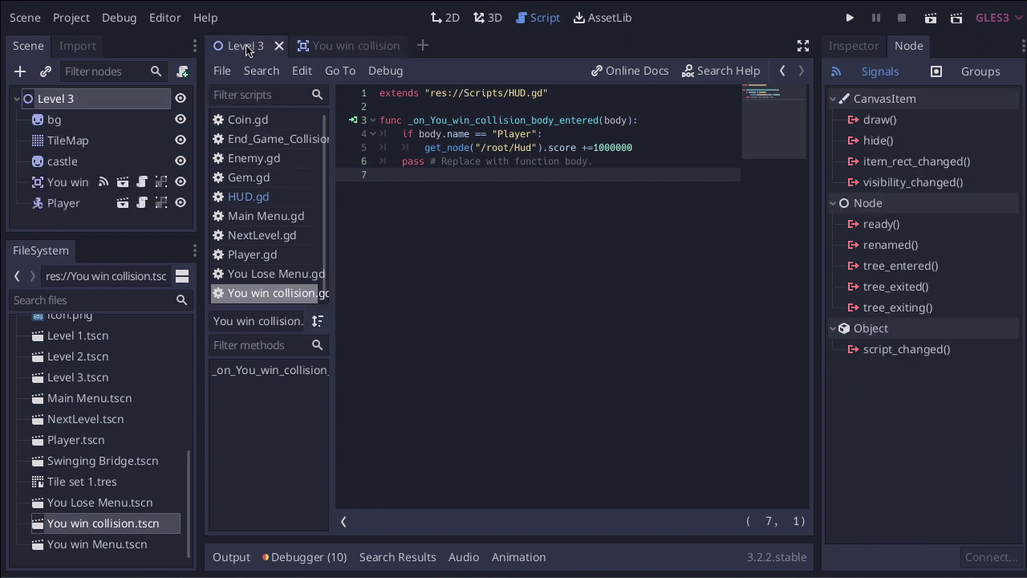
click(62, 161)
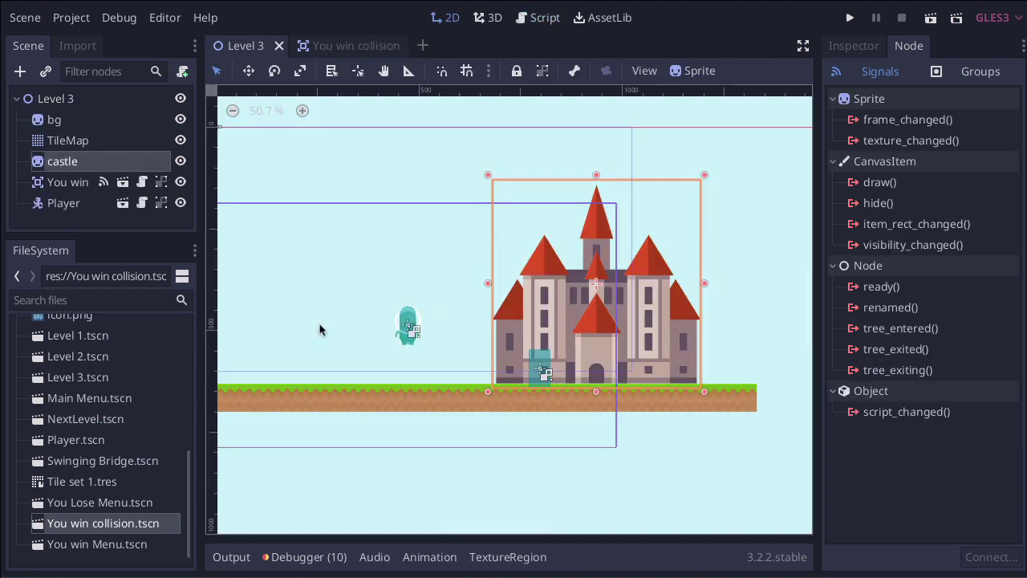
scroll(96, 385, up, 8)
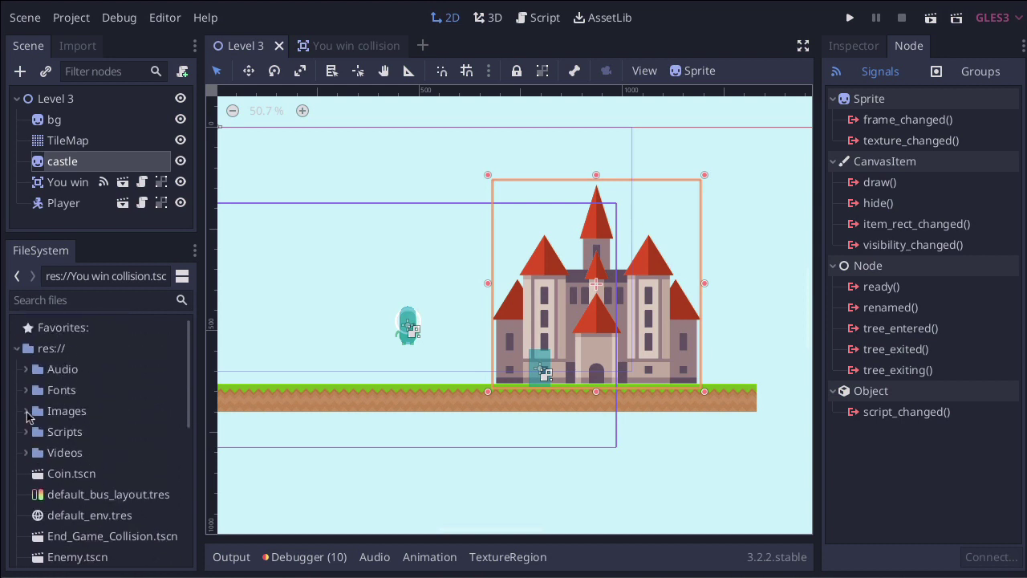
click(28, 412)
scroll(78, 449, down, 5)
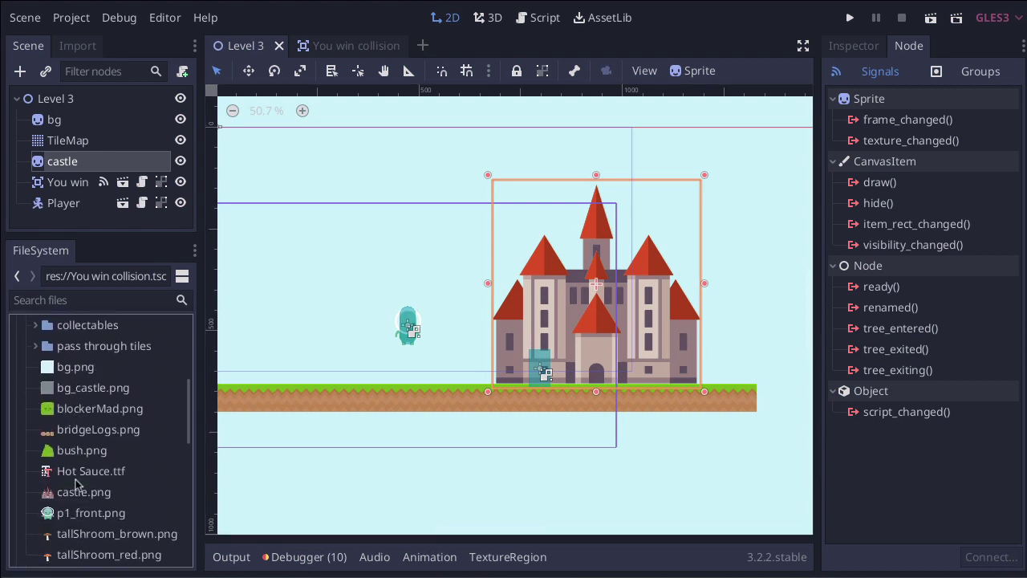
click(78, 495)
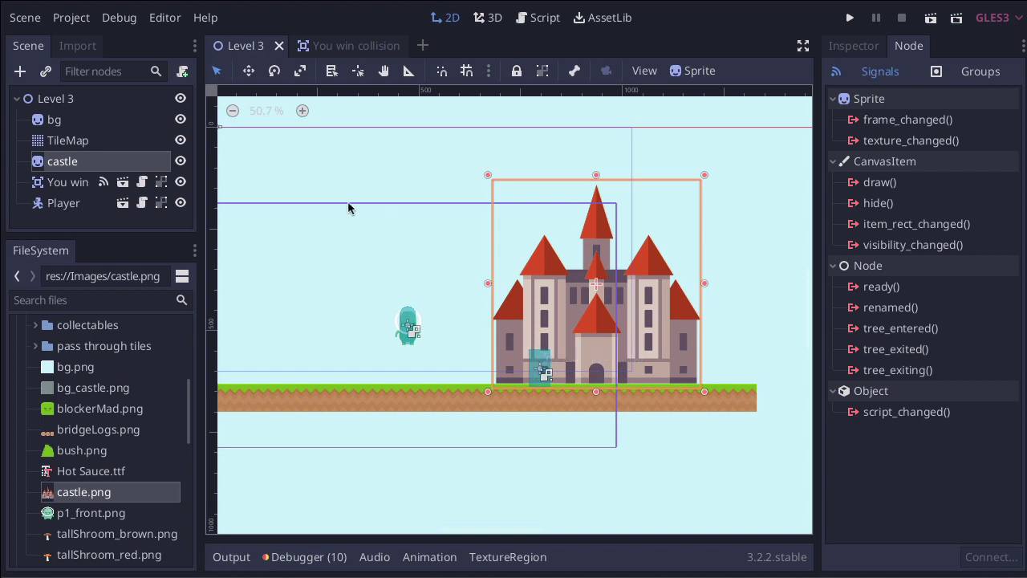
click(54, 100)
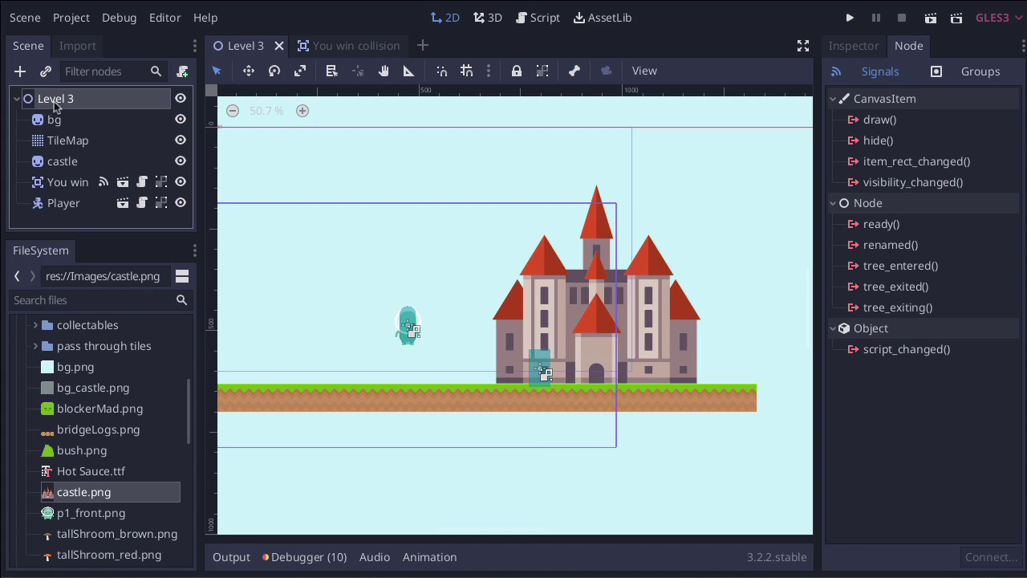
click(47, 72)
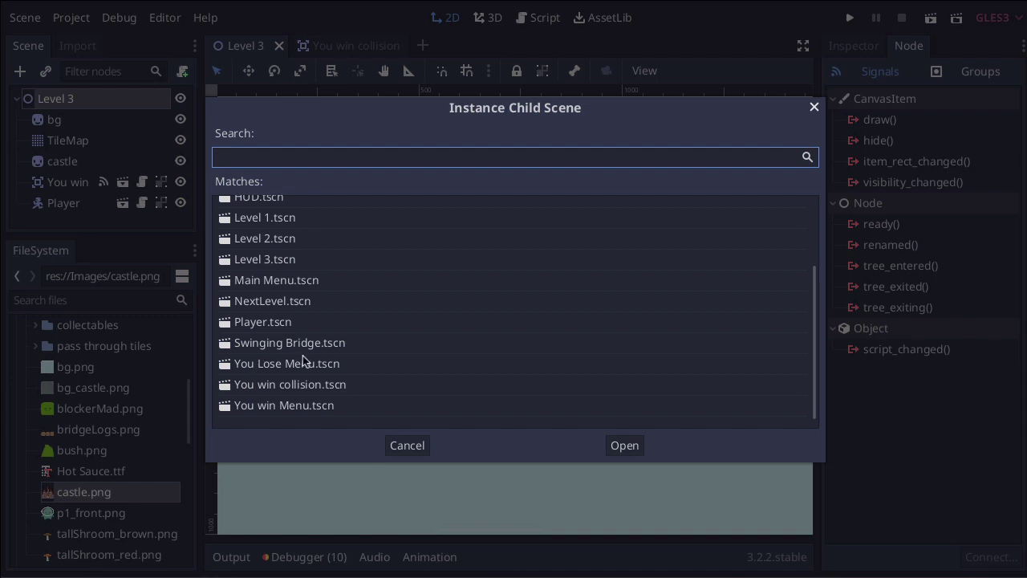
click(268, 385)
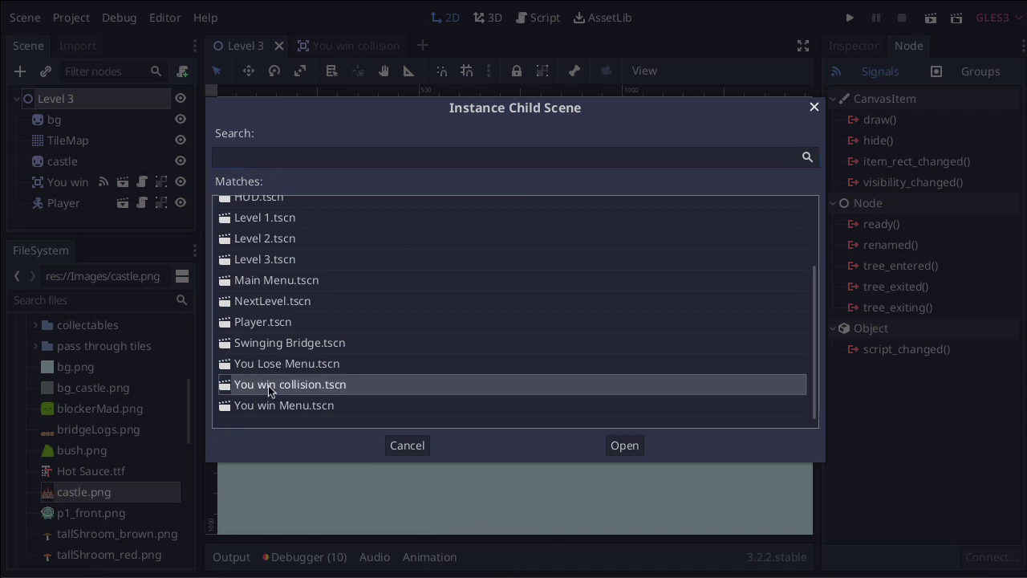
click(814, 107)
- Move the You win collision area in Level 3 over the castle's door
click(535, 348)
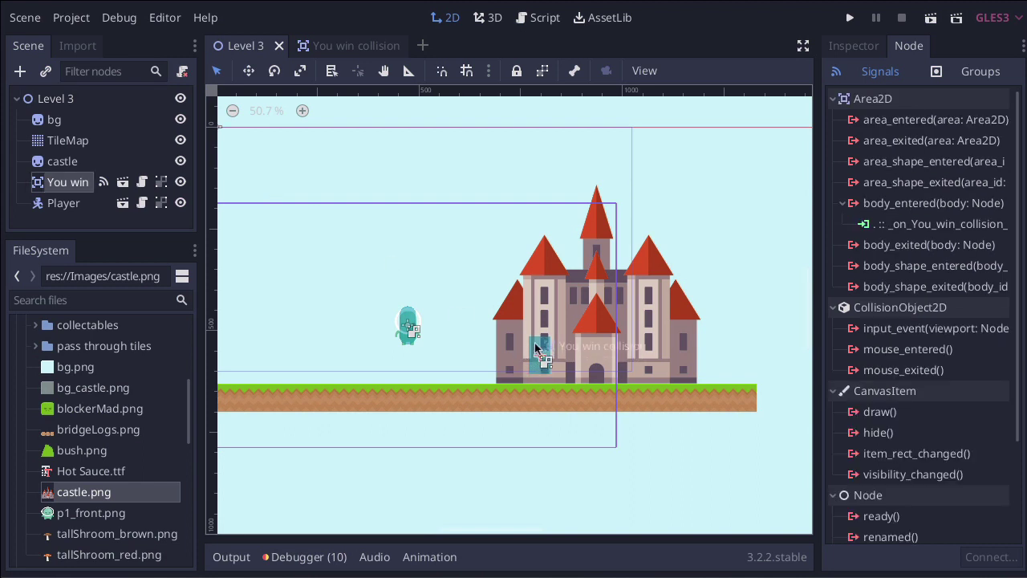
drag(536, 348, 595, 362)
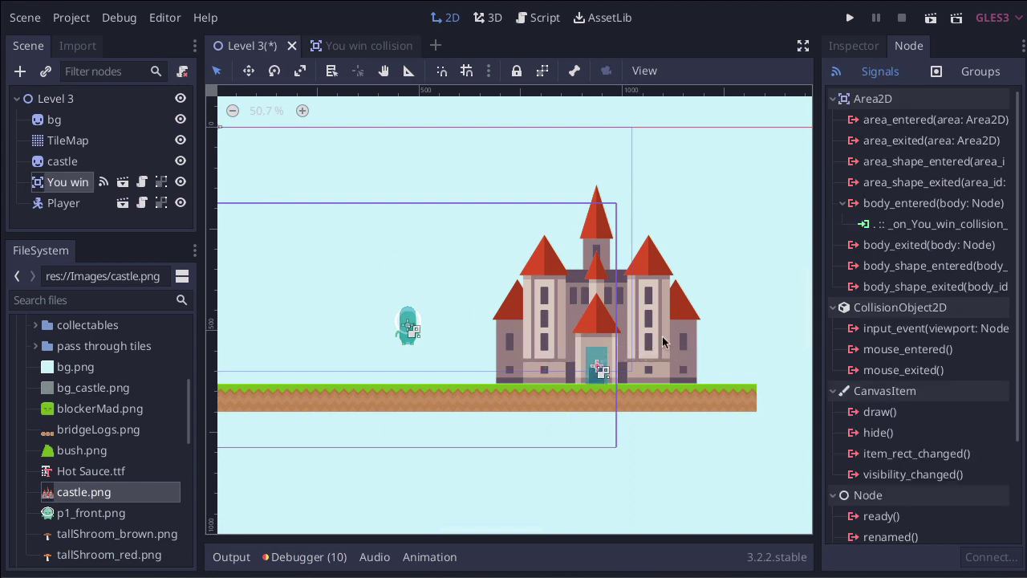
- Enlarge the castle sprite to about the width of the ground platform and center it on the grass
click(678, 355)
drag(703, 175, 754, 55)
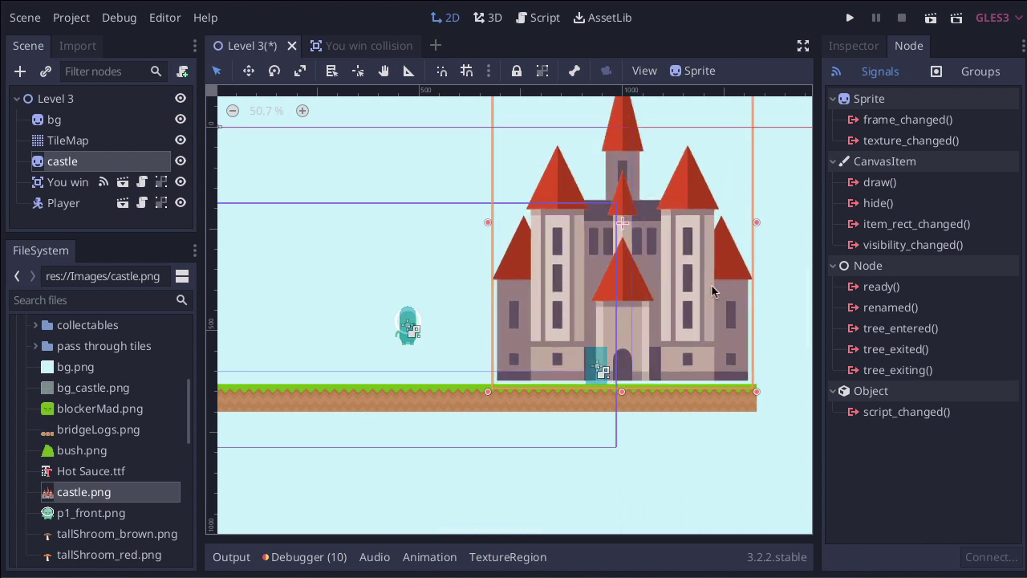
scroll(700, 298, down, 10)
scroll(698, 298, right, 3)
scroll(698, 299, up, 2)
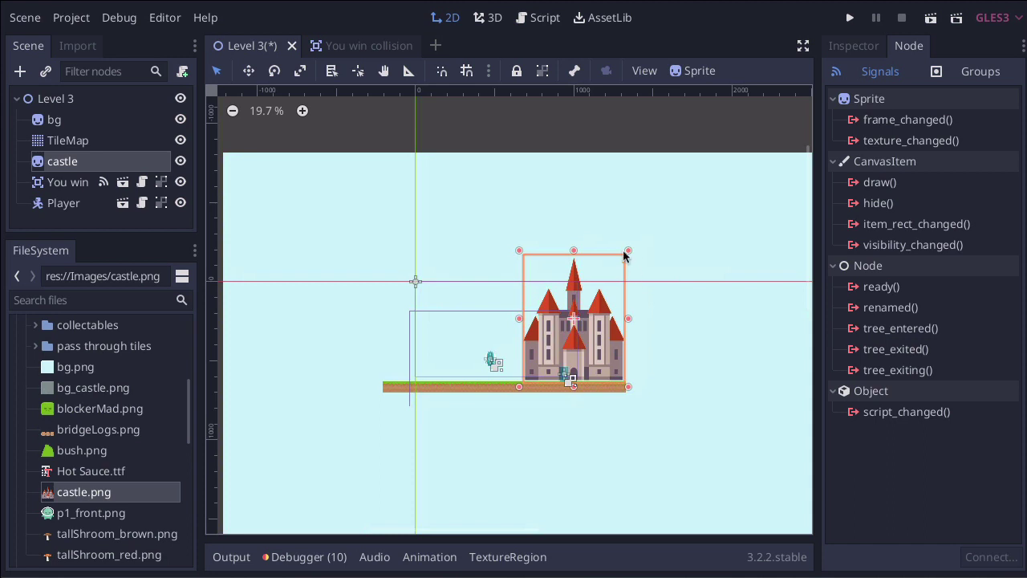
drag(629, 250, 760, 89)
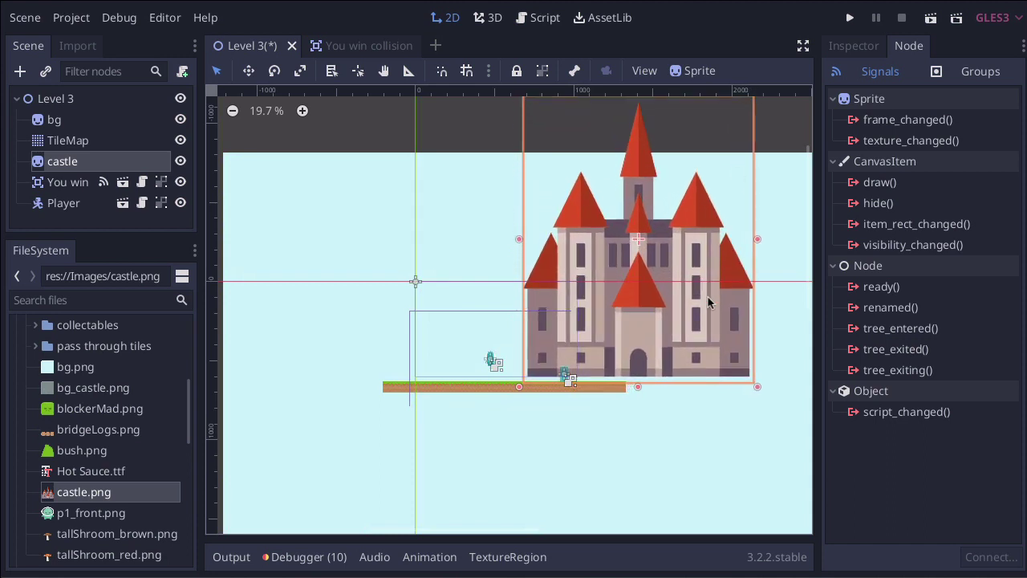
drag(708, 300, 584, 305)
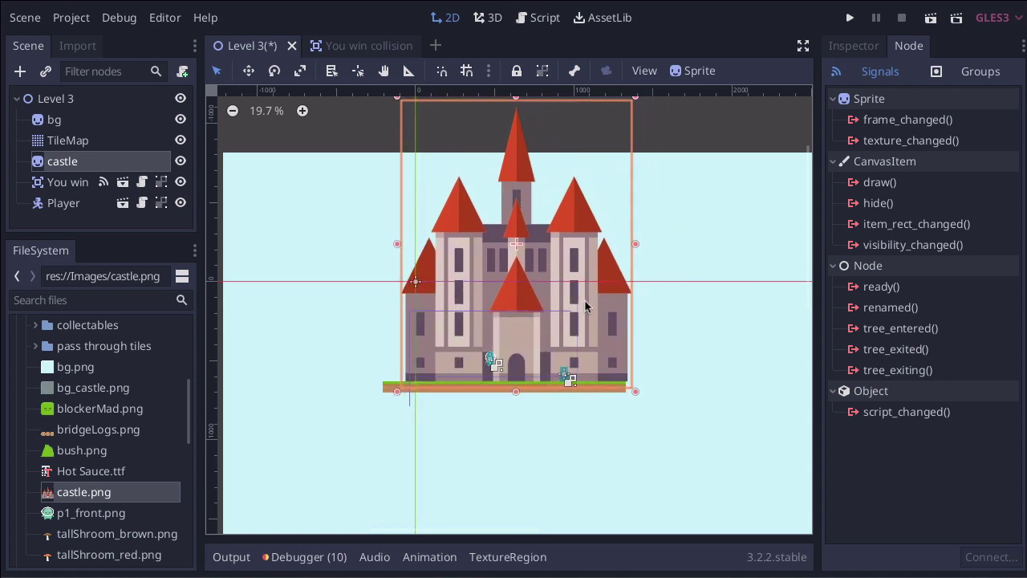
- Reposition the You win collision area onto the enlarged castle's door and save the Level 3 scene
scroll(585, 305, up, 4)
scroll(584, 301, down, 3)
scroll(584, 301, up, 5)
scroll(584, 299, down, 2)
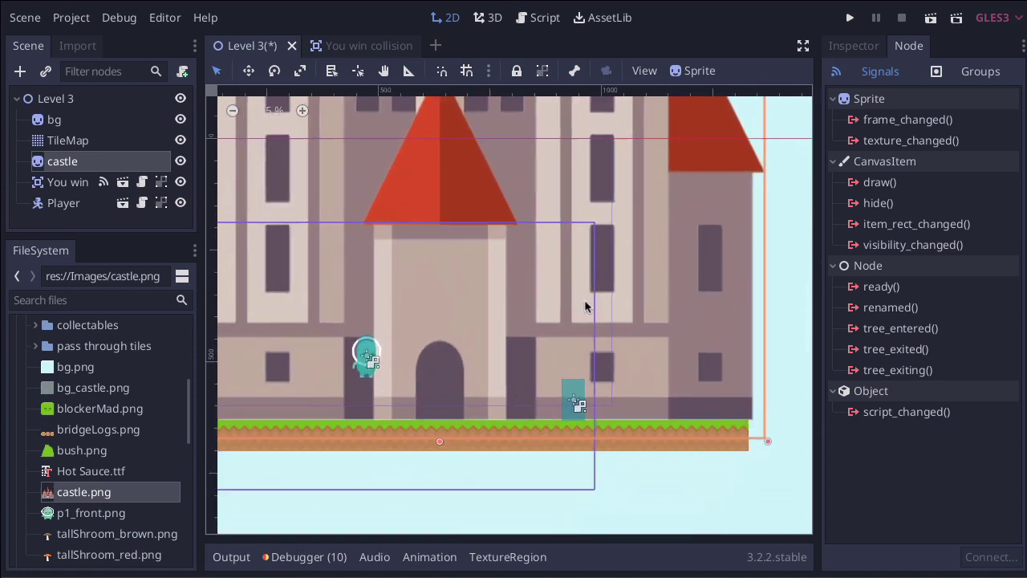
click(599, 327)
drag(605, 332, 474, 324)
scroll(558, 318, down, 5)
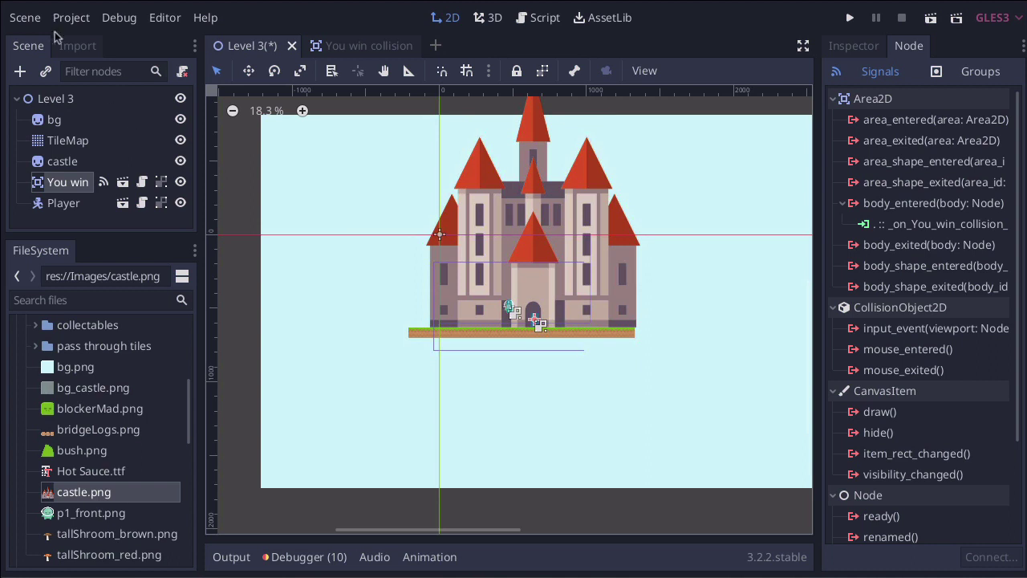
click(25, 17)
click(75, 192)
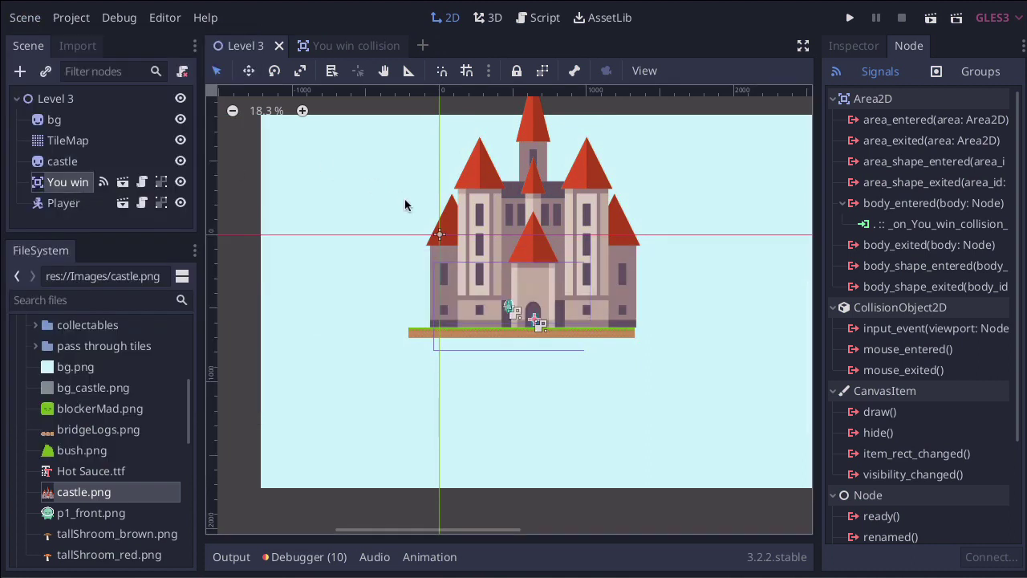
- Run the Level 3 scene, walk the player into the castle door, and return to the main menu from the You win screen
click(926, 23)
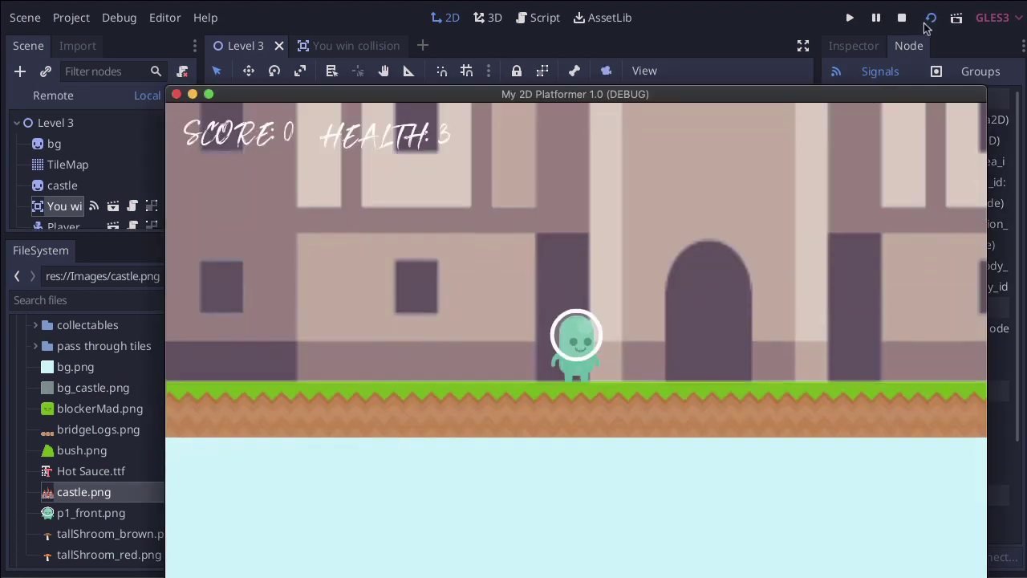
key(Left)
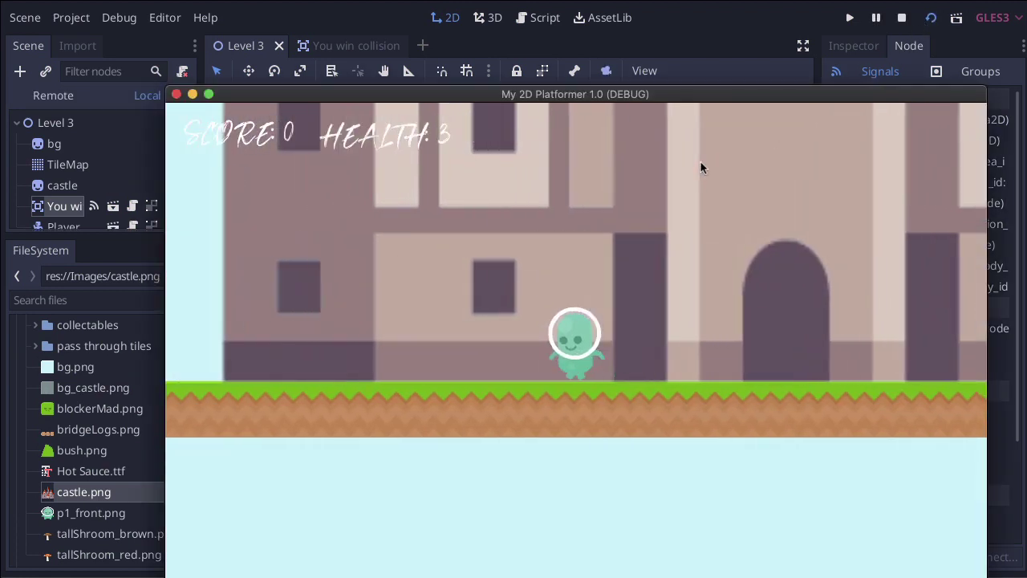
key(Right)
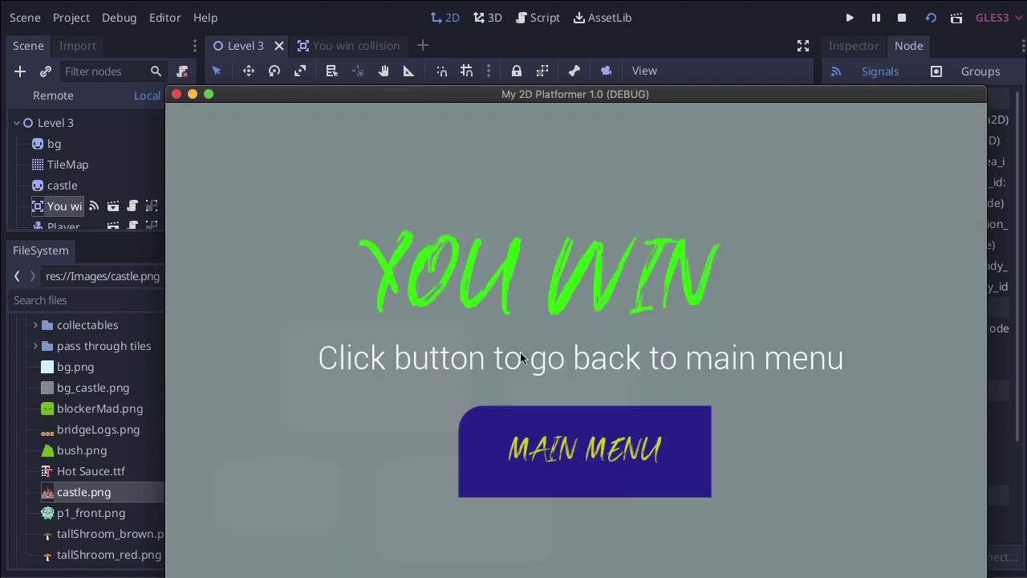
click(552, 439)
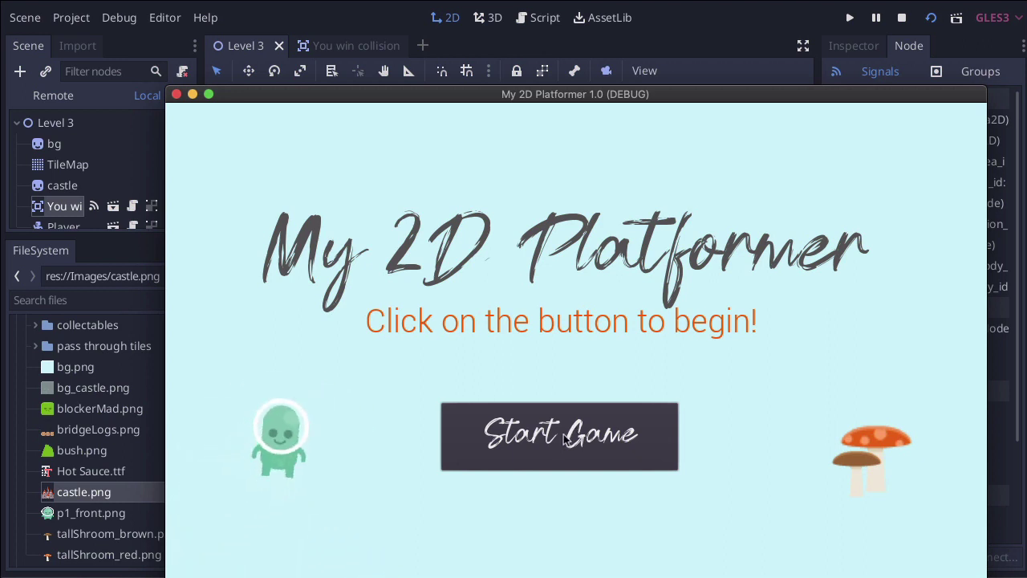
- Start the game from the main menu and jump the player across the first level's floating grass platforms toward the ladder
click(564, 437)
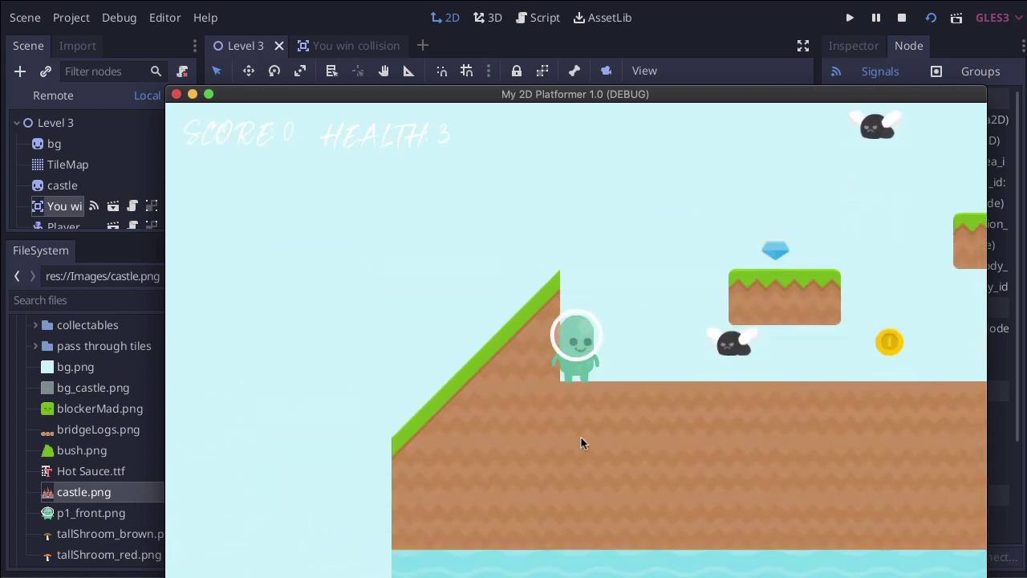
key(Right)
key(Up)
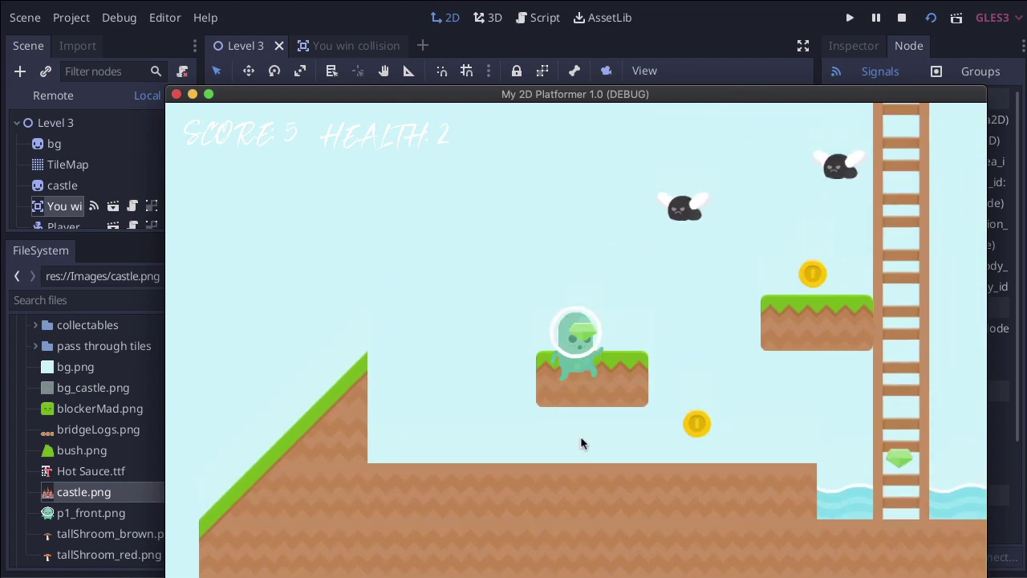
key(Up)
key(Right)
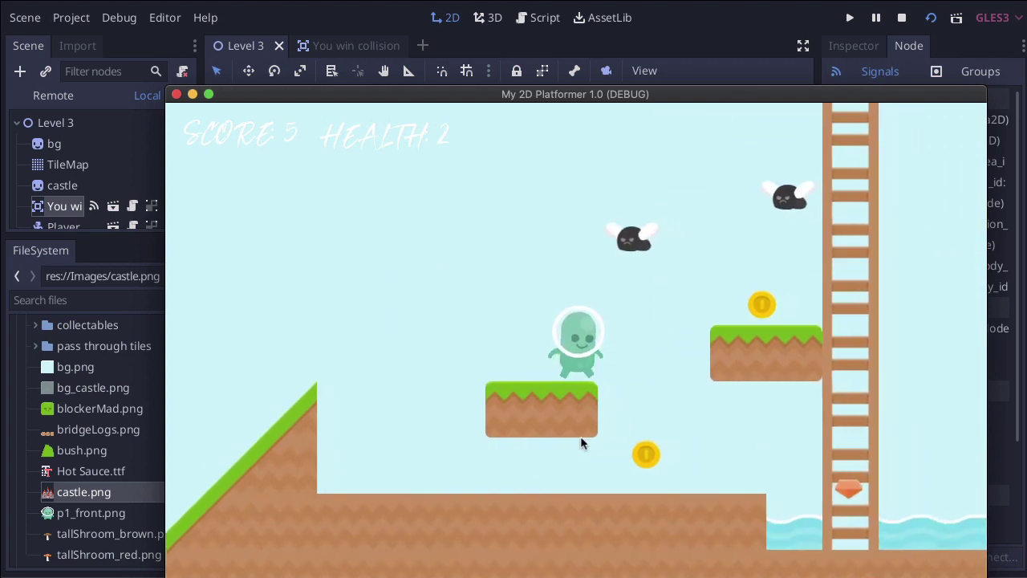
key(Up)
key(Right)
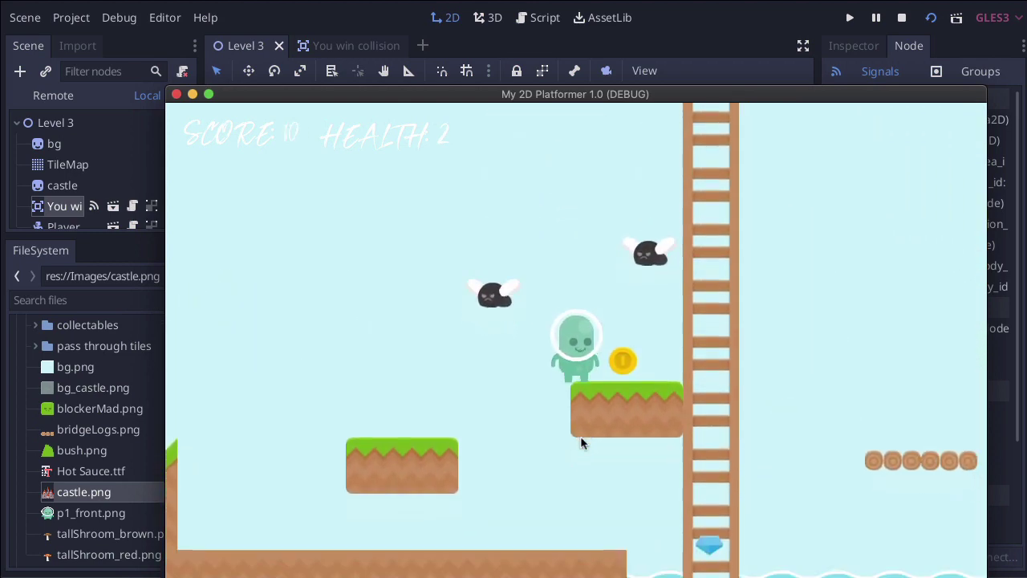
- Climb the player up the tall ladder and run along the upper grass platform into the arrow sign to reach the next level
key(Right)
key(Up)
key(Up)
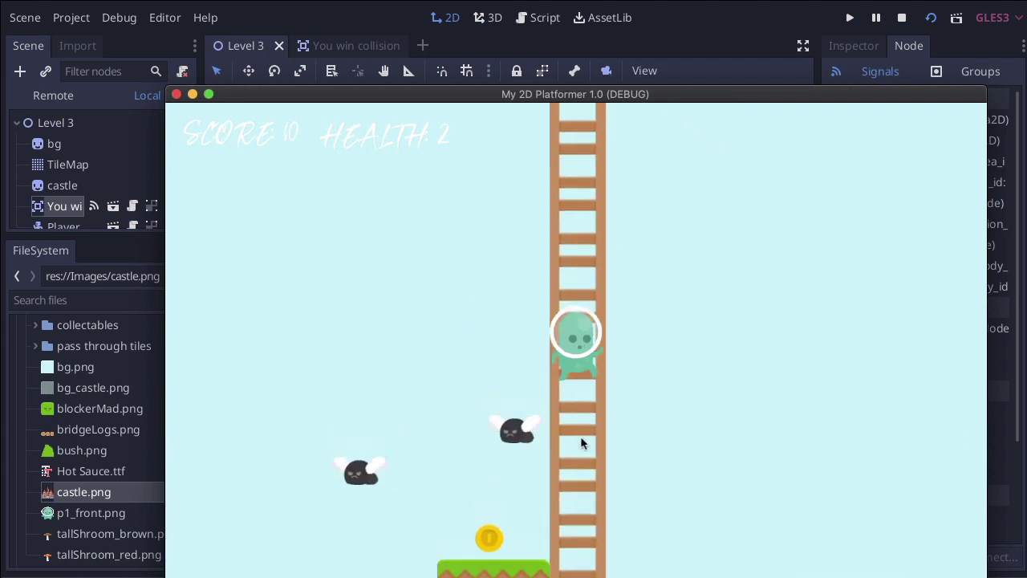
key(Up)
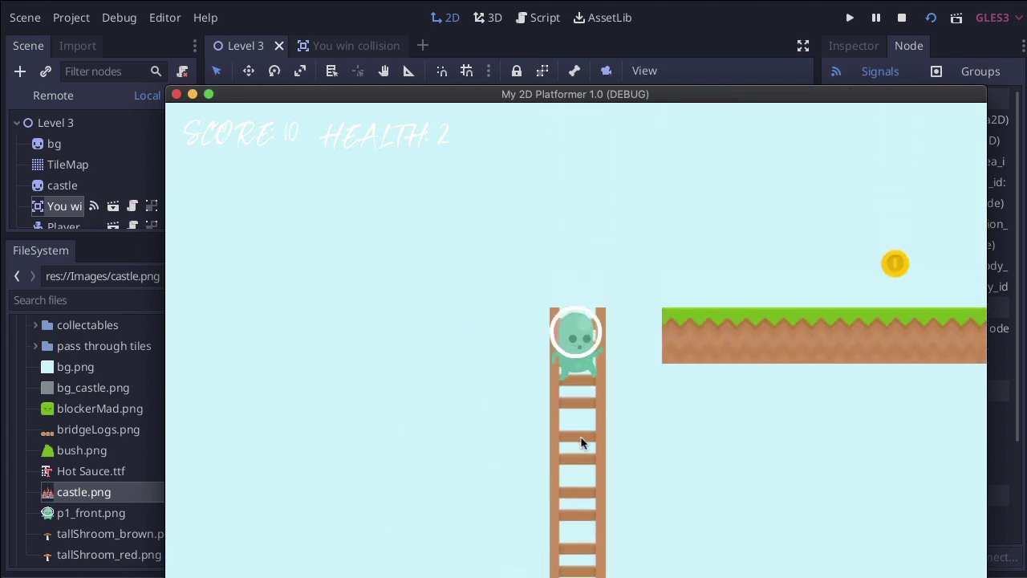
key(Right)
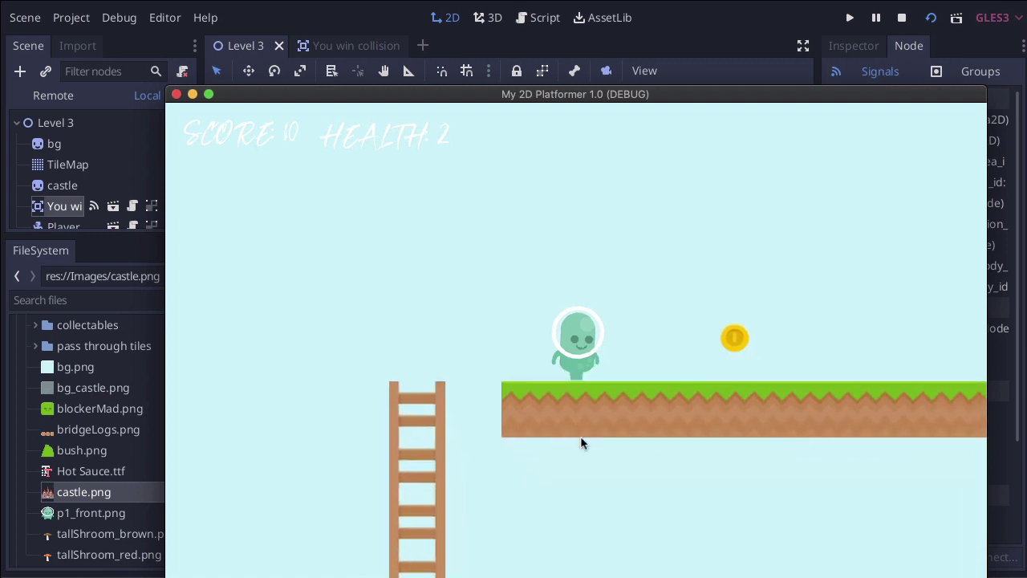
key(space)
key(Right)
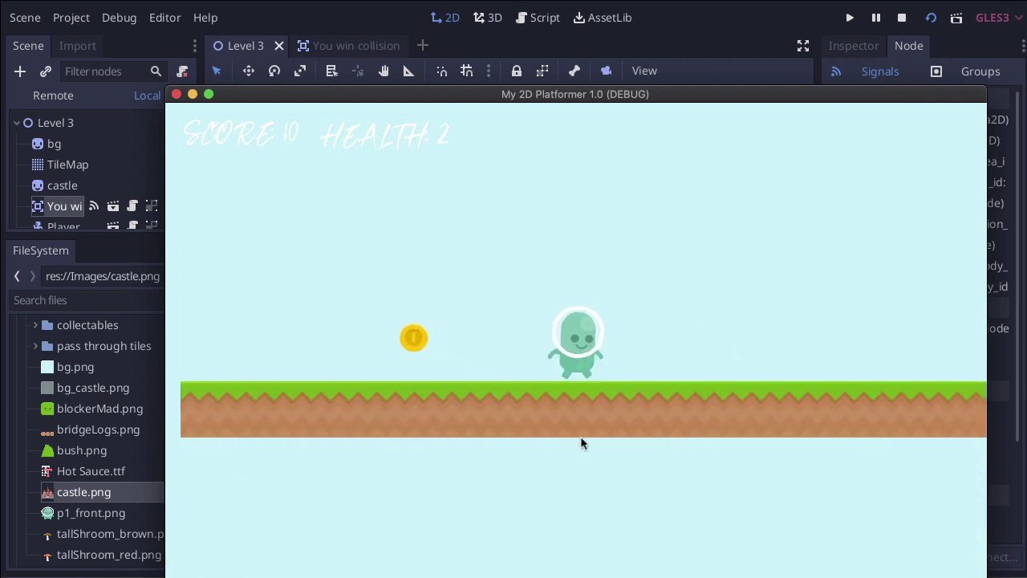
key(Right)
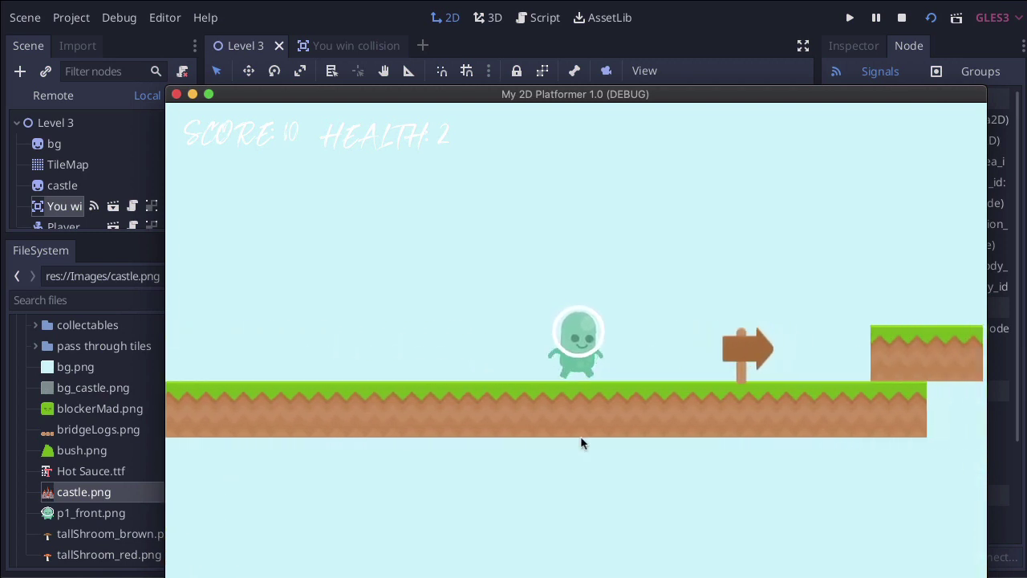
key(Right)
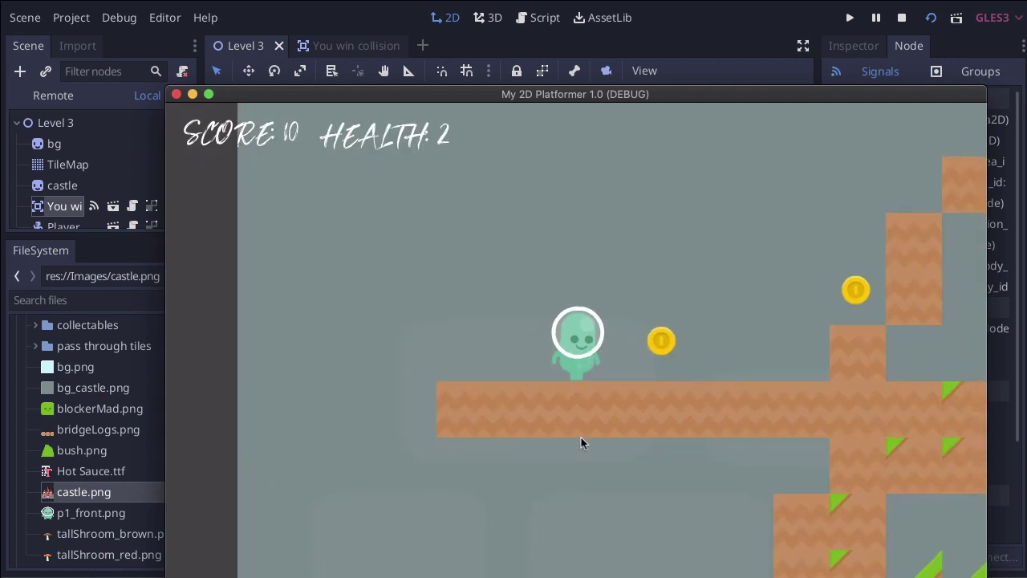
- Play through the grey castle-background level by climbing over the brick steps and reaching the arrow sign on the far side
key(Right)
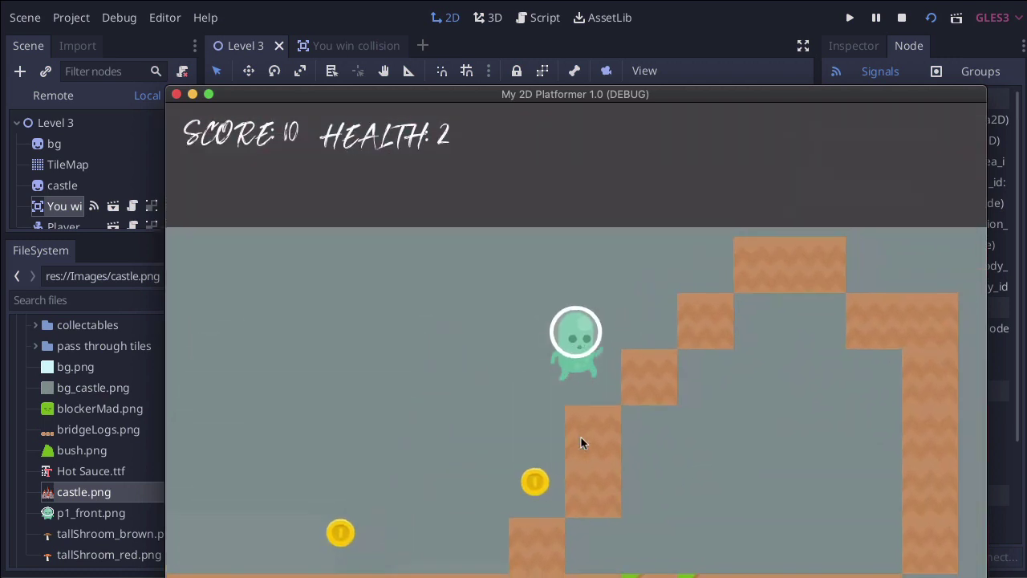
key(Up)
key(Right)
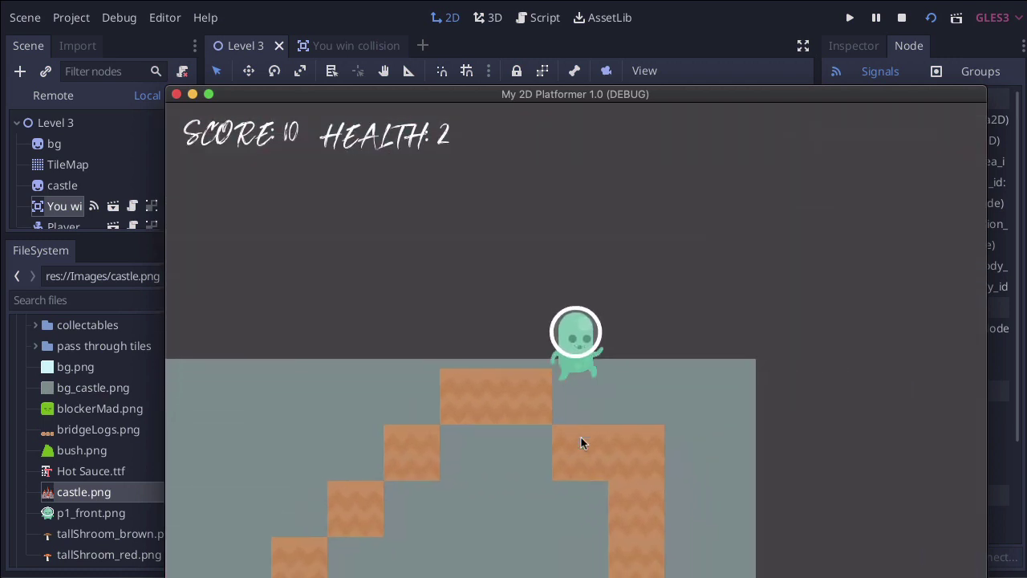
key(Right)
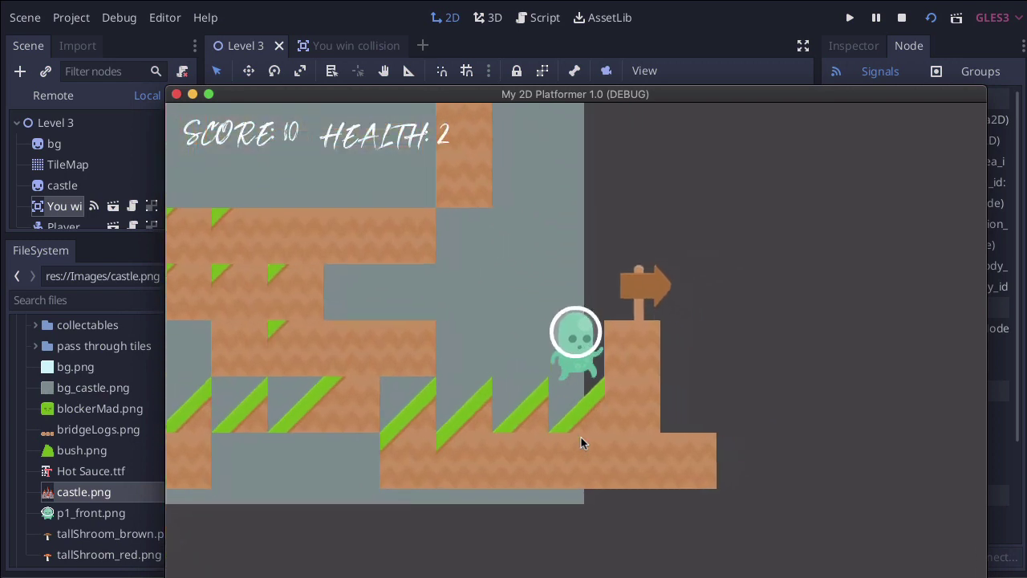
key(Up)
key(Right)
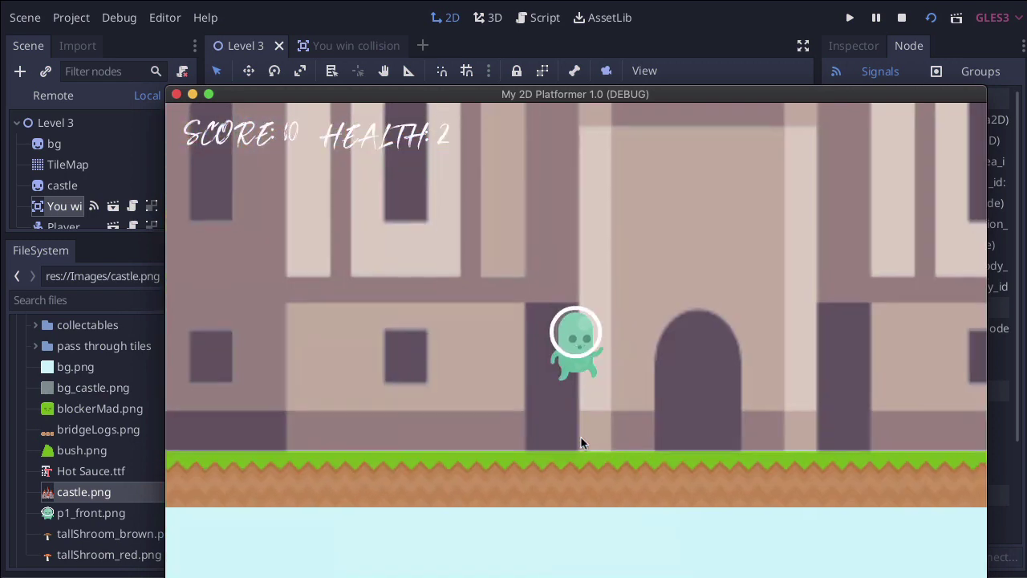
- Finish Level 3 through the castle door, then restart the game by way of the main menu
key(Left)
key(Right)
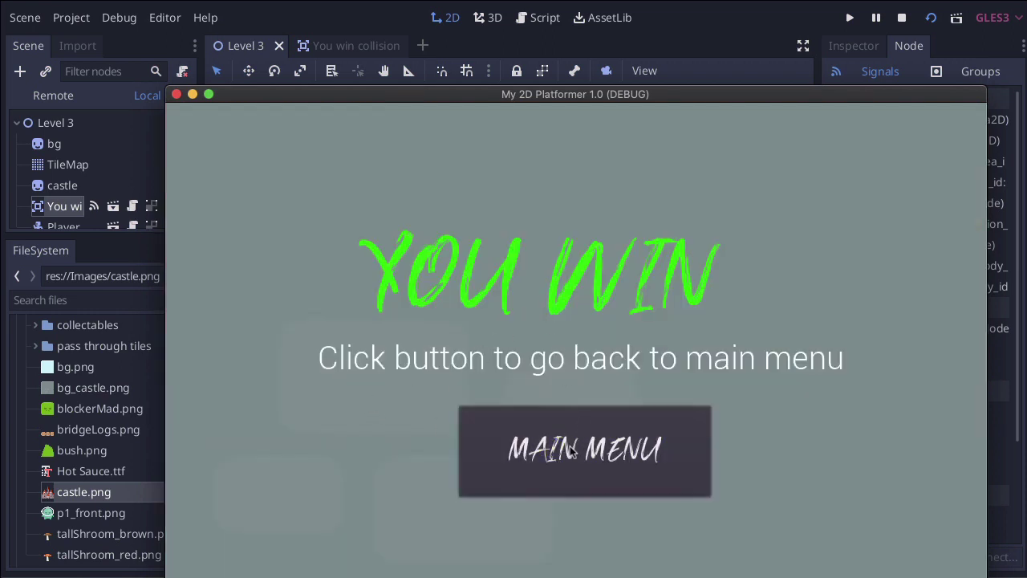
click(567, 455)
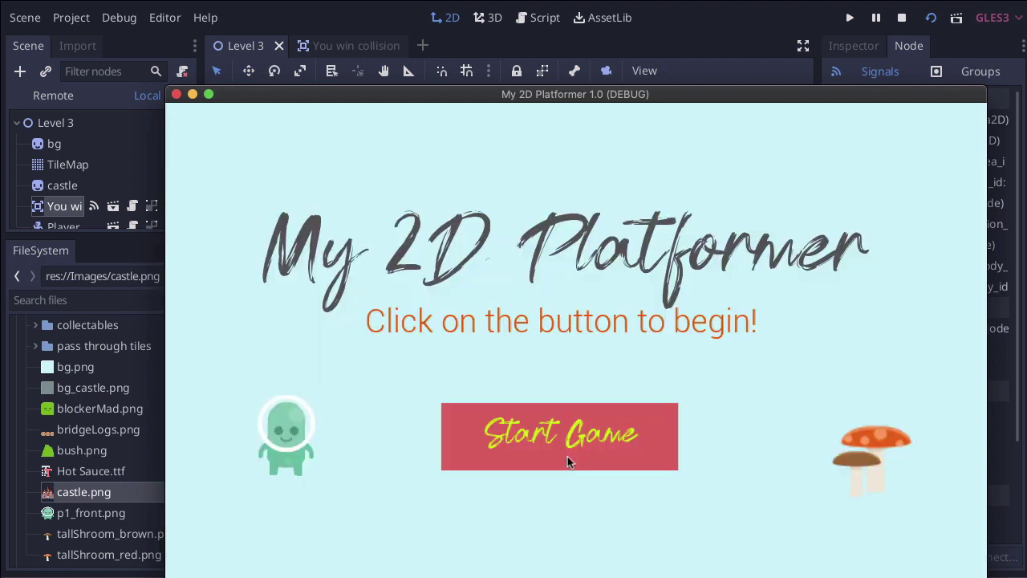
click(551, 451)
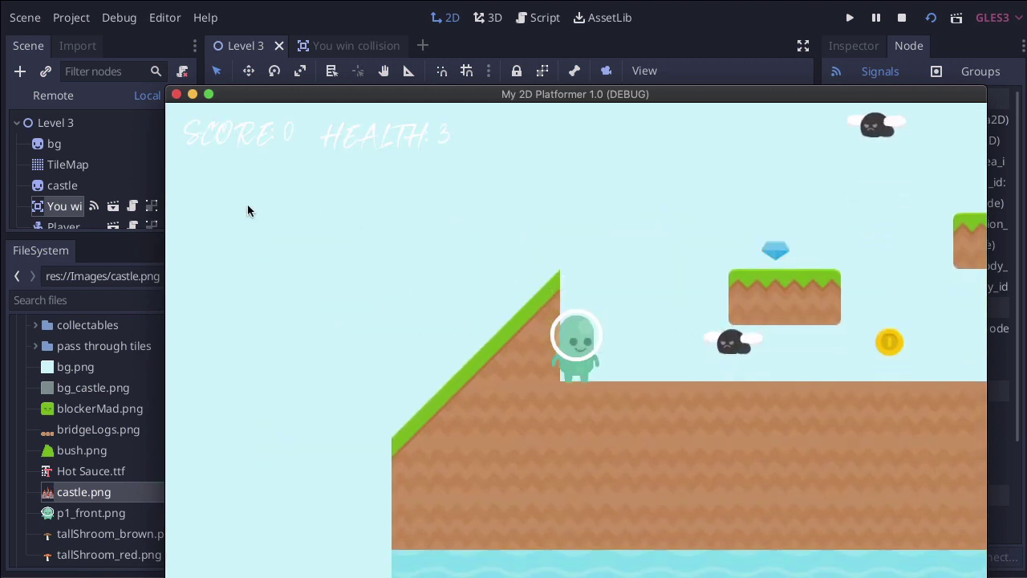